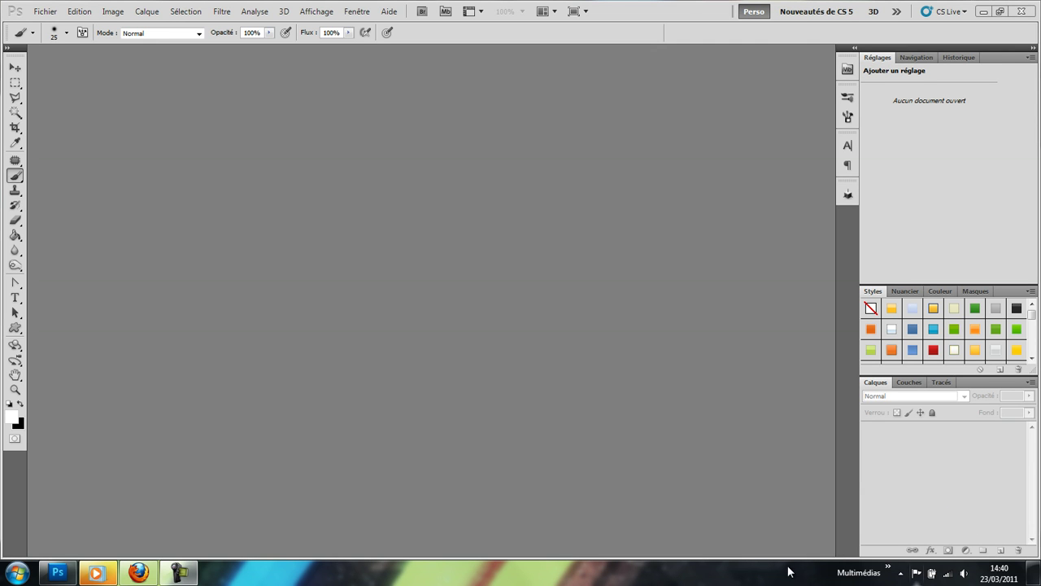
Switch to Firefox and open the Blueye.jpg eye image from the Google results in Photoshop, discarding its embedded colour profile
click(142, 572)
mouse_move(424, 257)
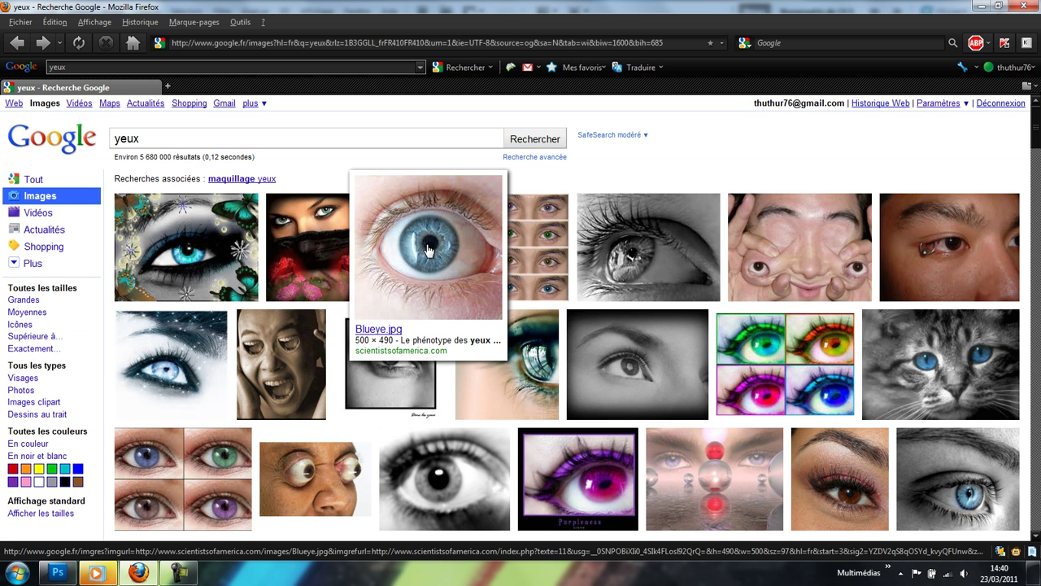
click(430, 250)
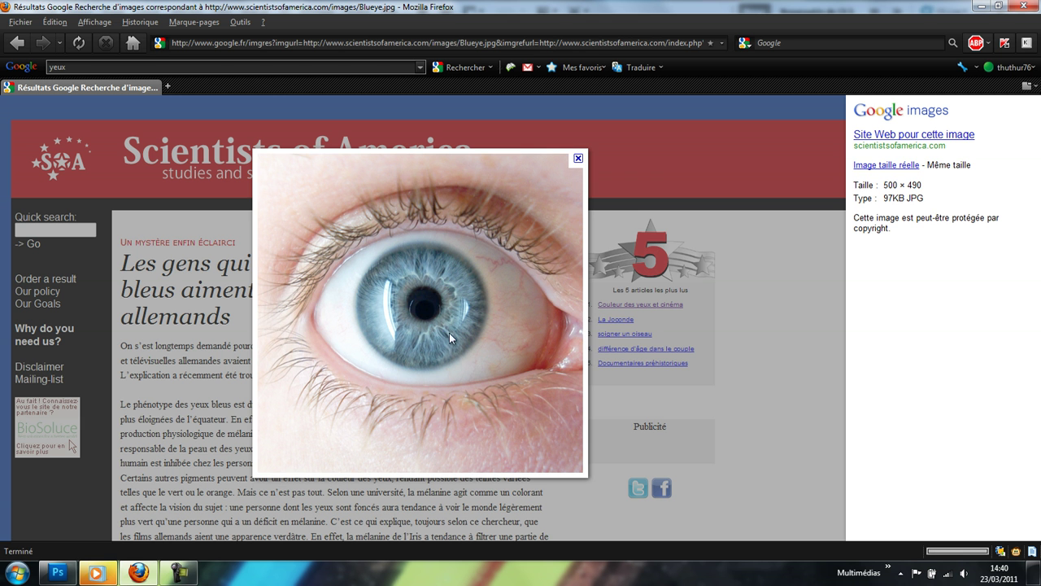
right_click(429, 281)
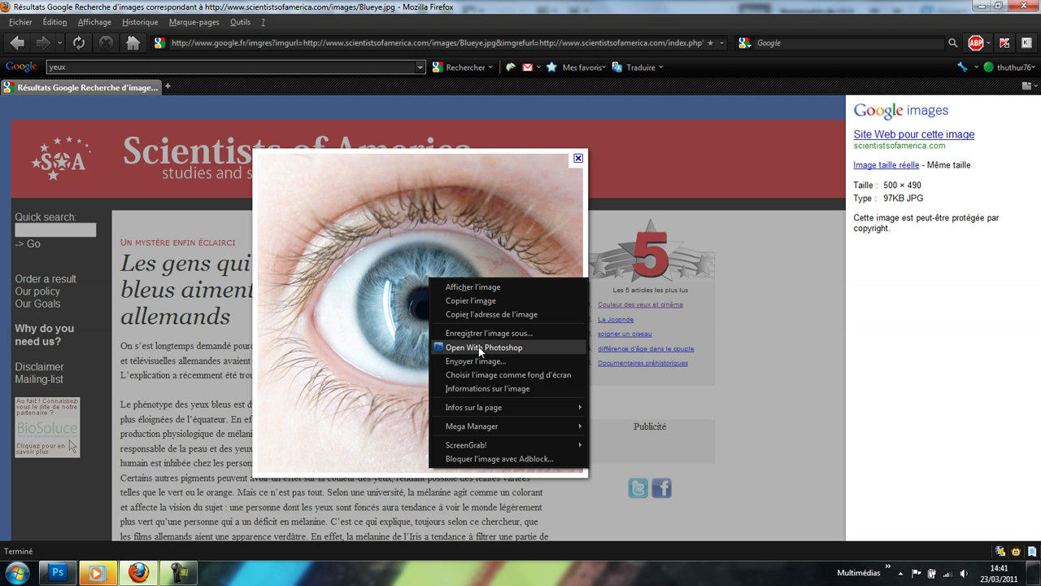
click(480, 347)
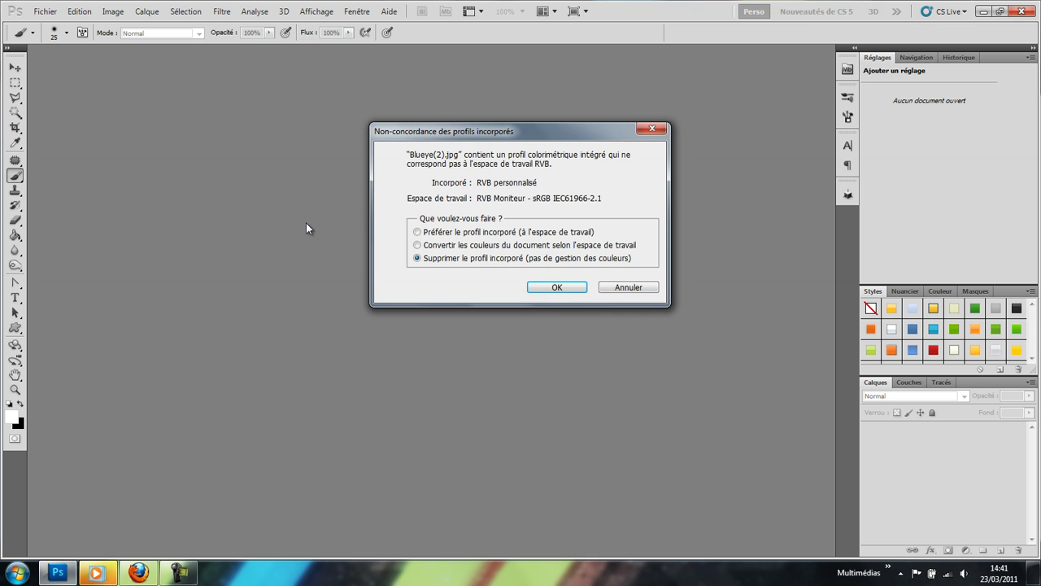
click(556, 287)
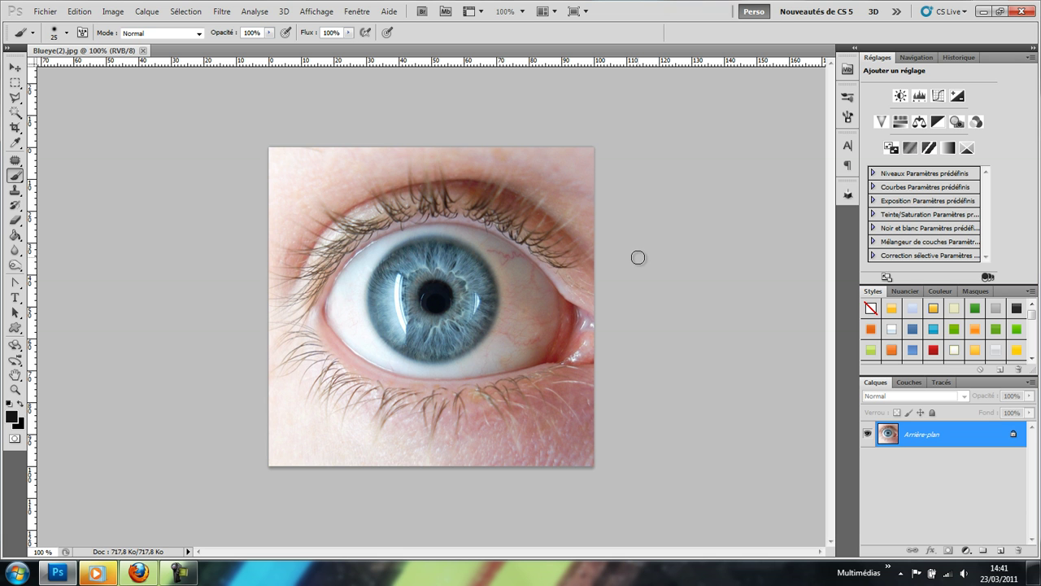
Duplicate the Arrière-plan layer and hide the original beneath the copy
drag(927, 441, 1001, 549)
click(923, 464)
click(914, 437)
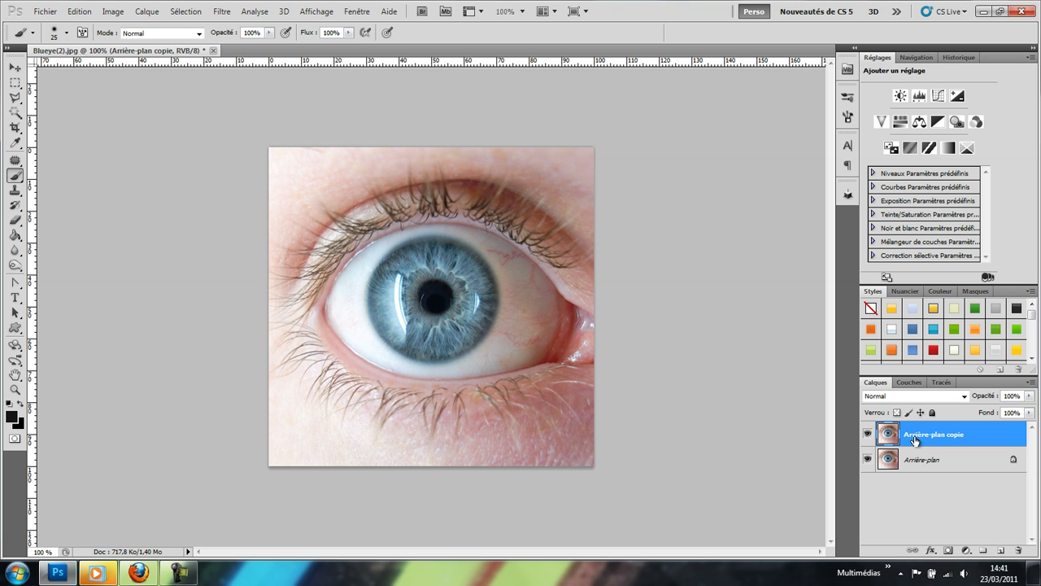
click(867, 459)
Add a Teinte/Saturation adjustment layer above the copied layer and set its Teinte to -62
click(351, 11)
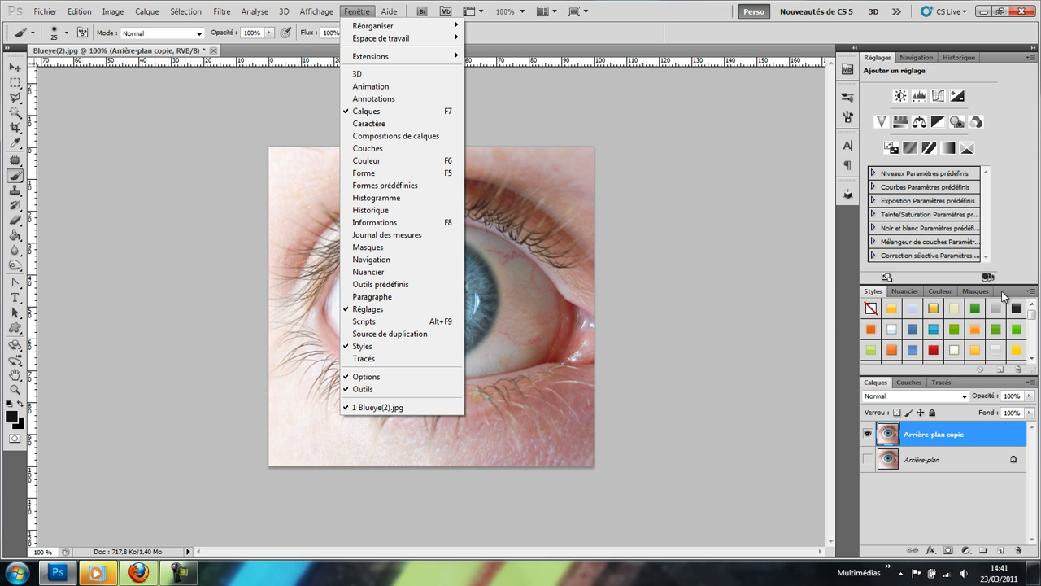
click(867, 60)
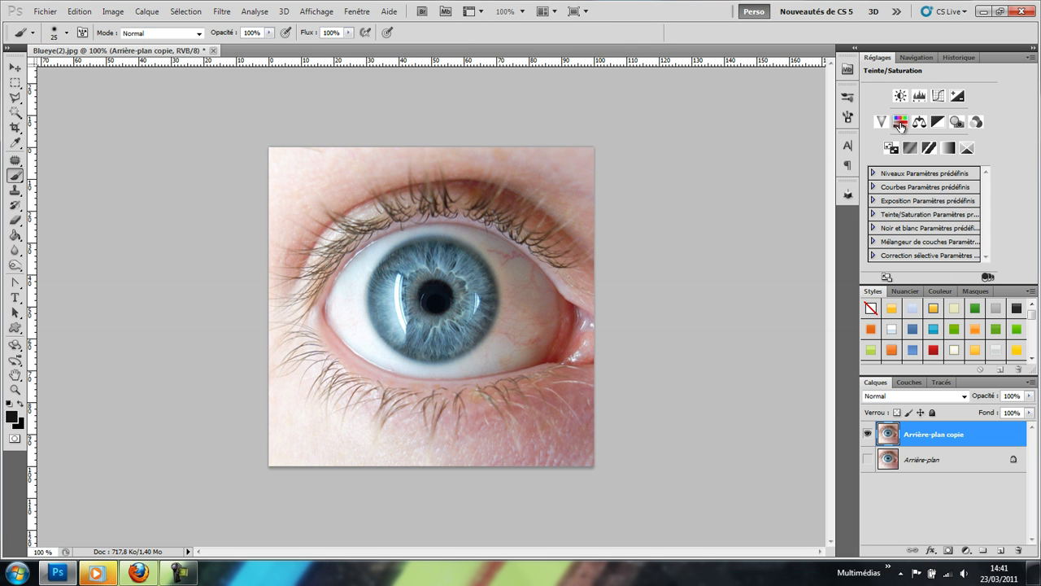
click(900, 124)
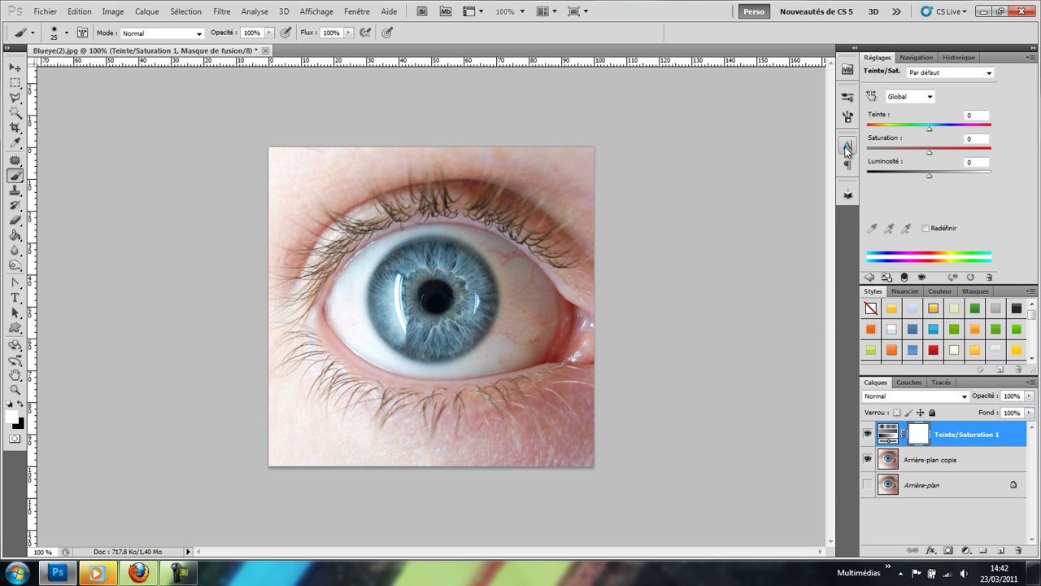
drag(930, 132, 892, 152)
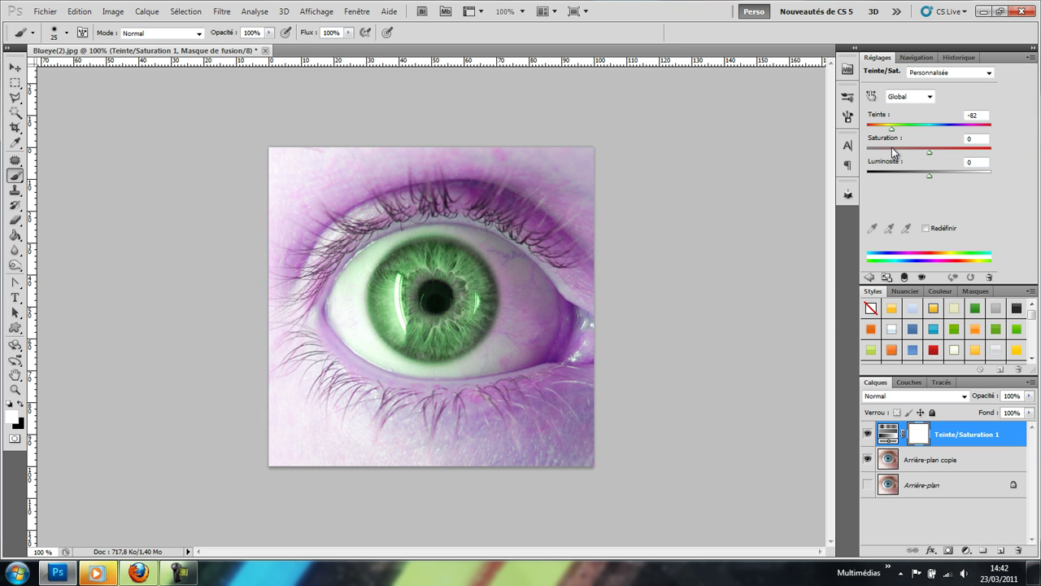
mouse_move(893, 152)
mouse_down()
mouse_move(930, 154)
mouse_move(898, 156)
mouse_up()
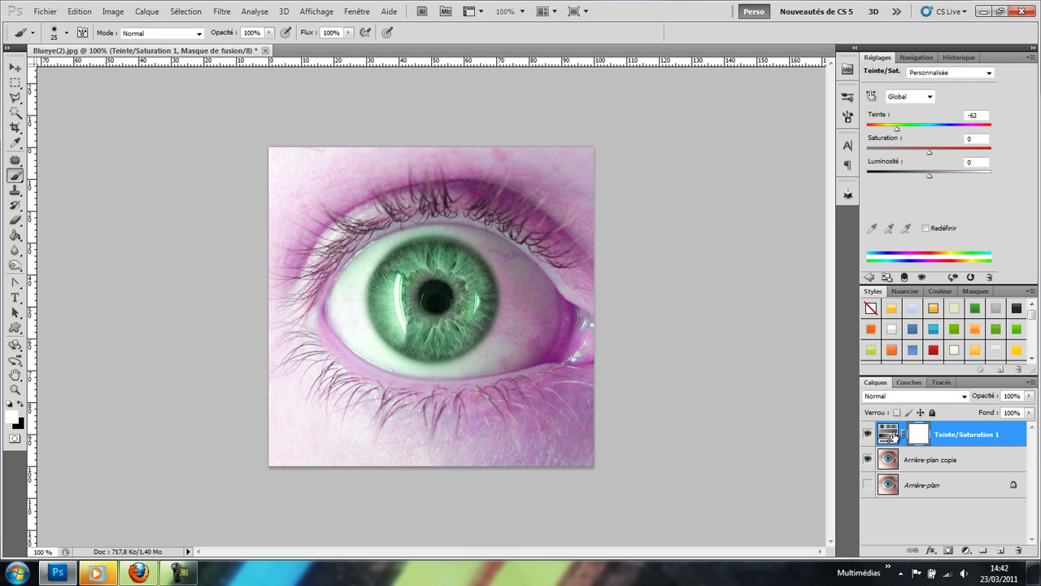
click(893, 433)
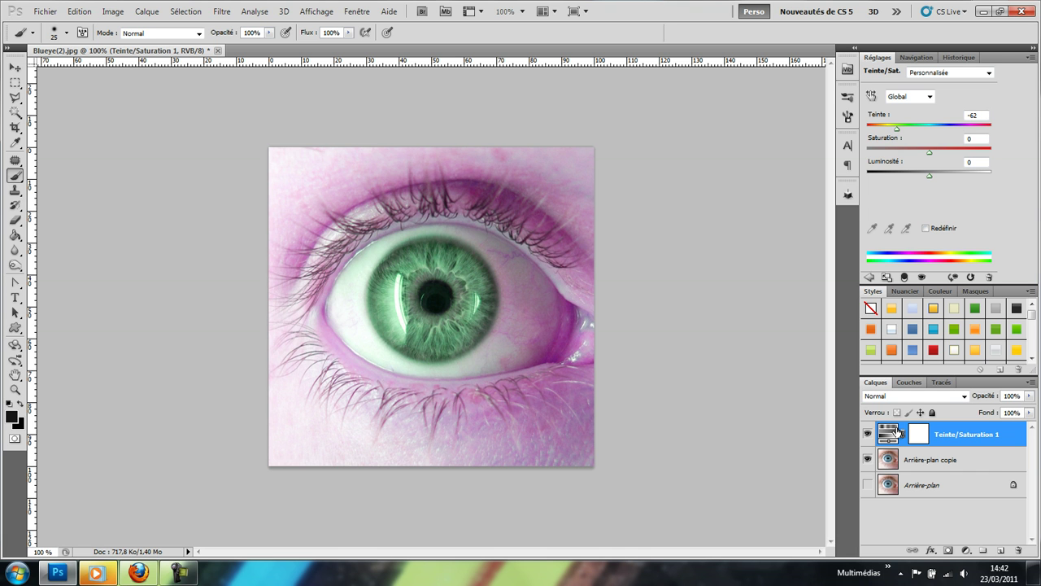
click(16, 417)
drag(153, 321, 83, 290)
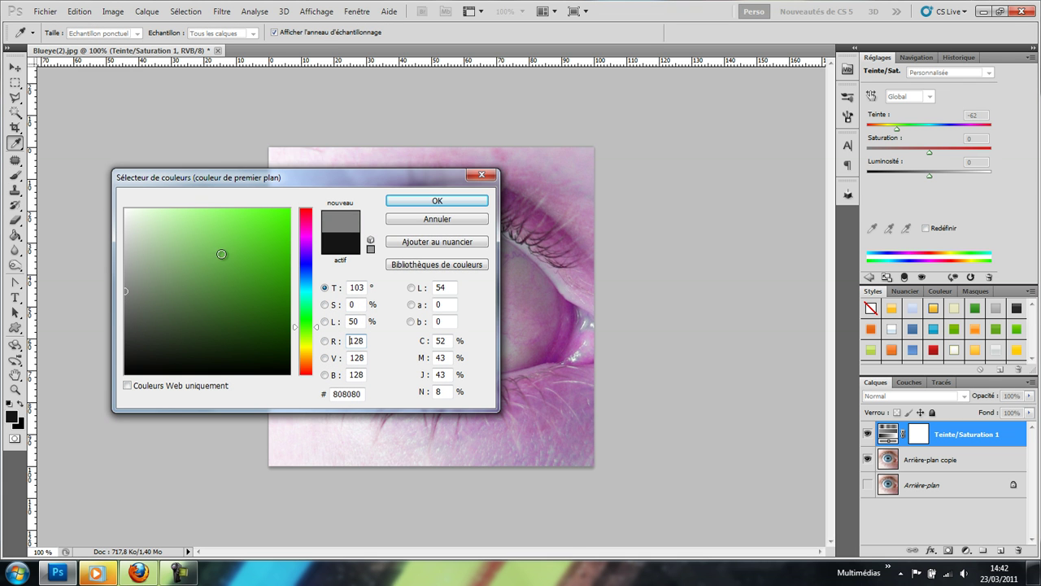
drag(289, 185, 671, 172)
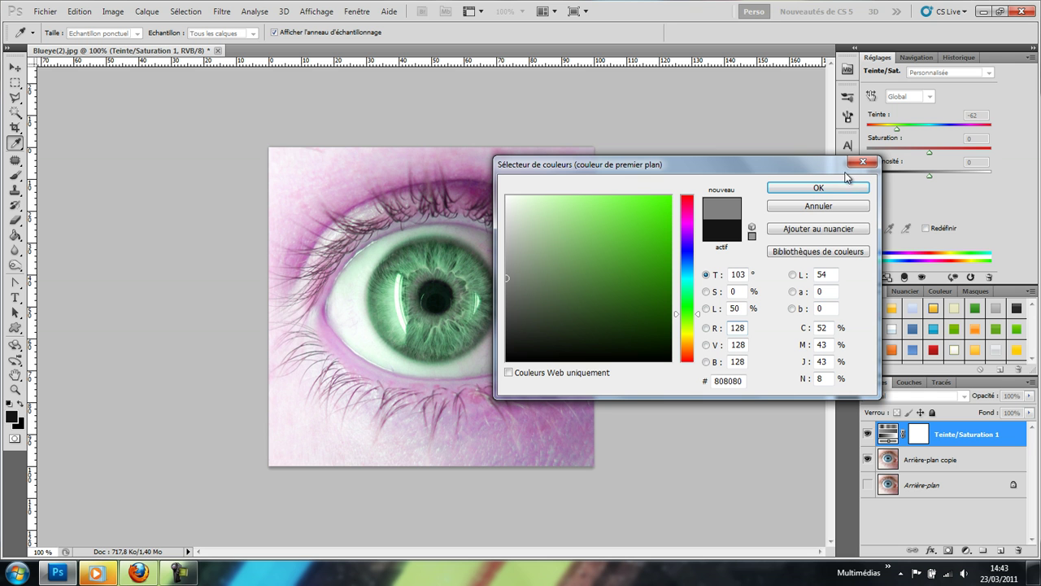
click(817, 208)
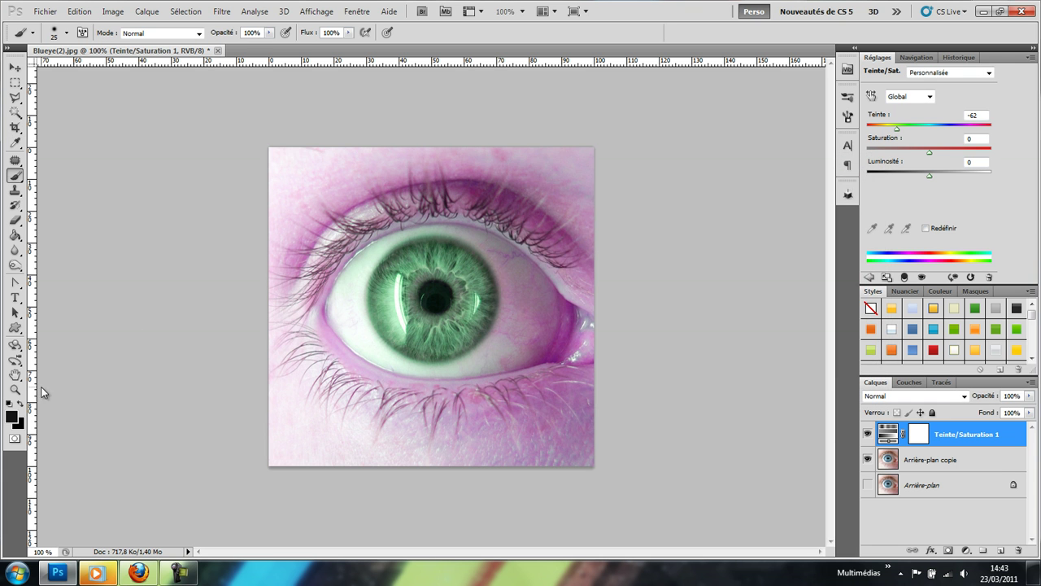
Fill the Teinte/Saturation layer's mask with black using the Paint Bucket tool
click(10, 402)
click(10, 236)
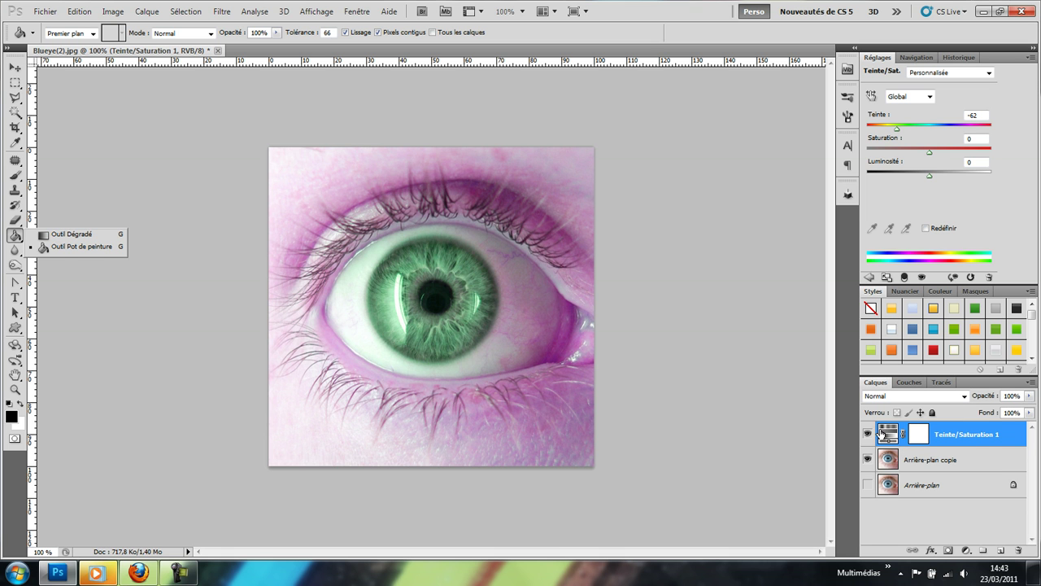
click(885, 440)
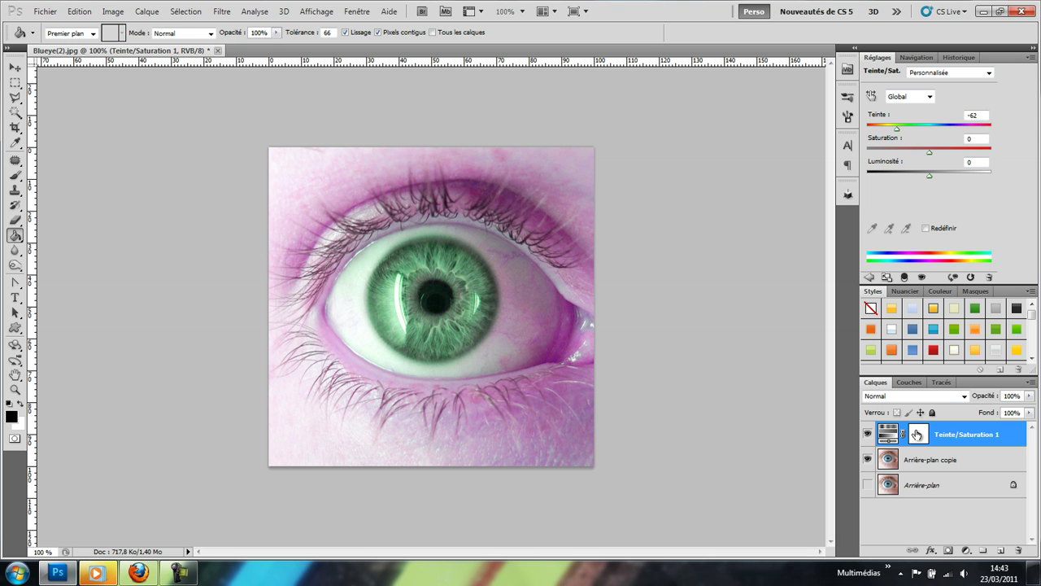
click(917, 435)
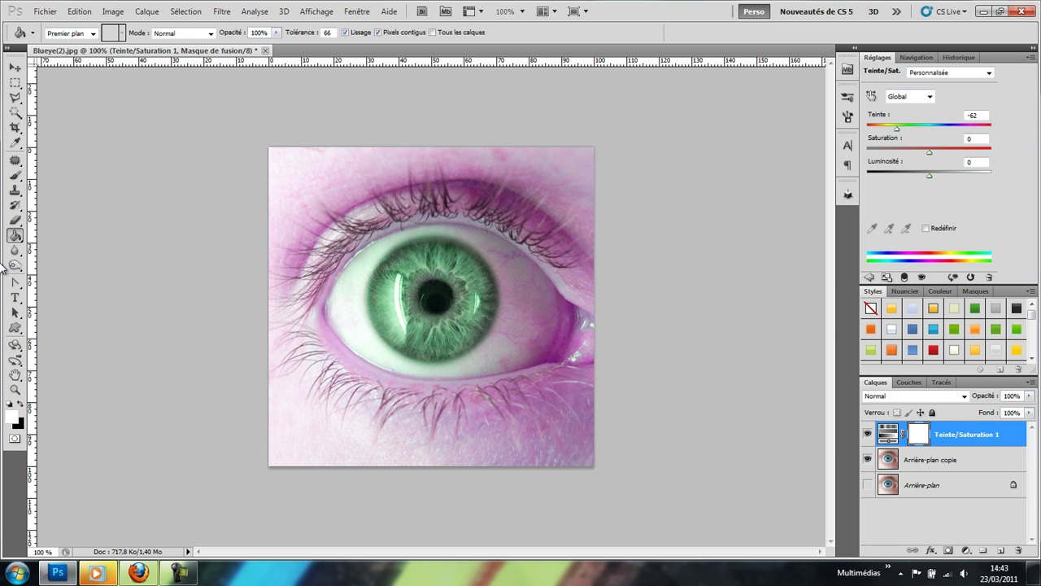
click(23, 405)
click(368, 245)
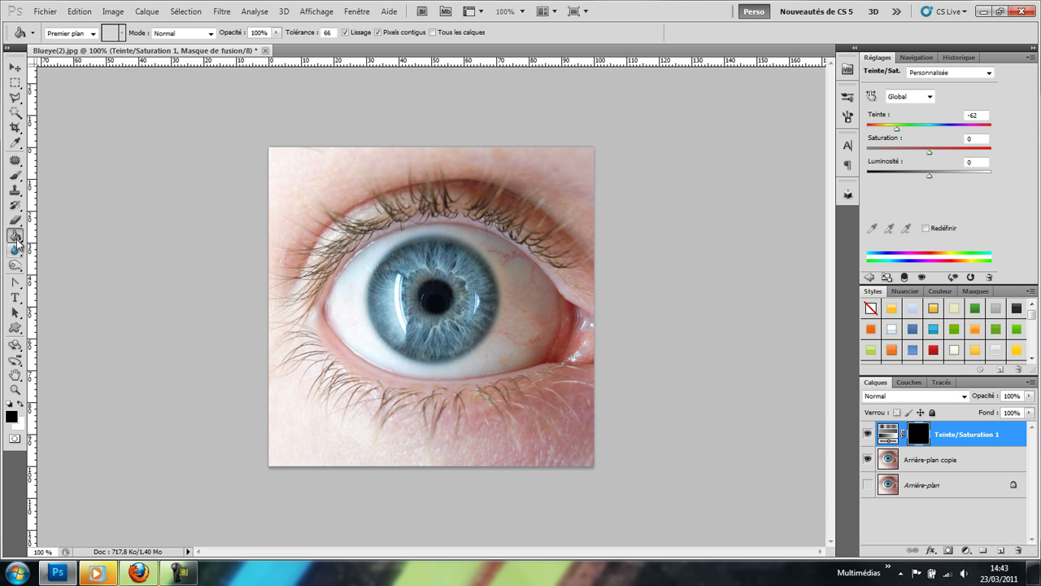
Paint the mask white over the iris and the adjoining eye and skin area with a 121 px brush
click(16, 176)
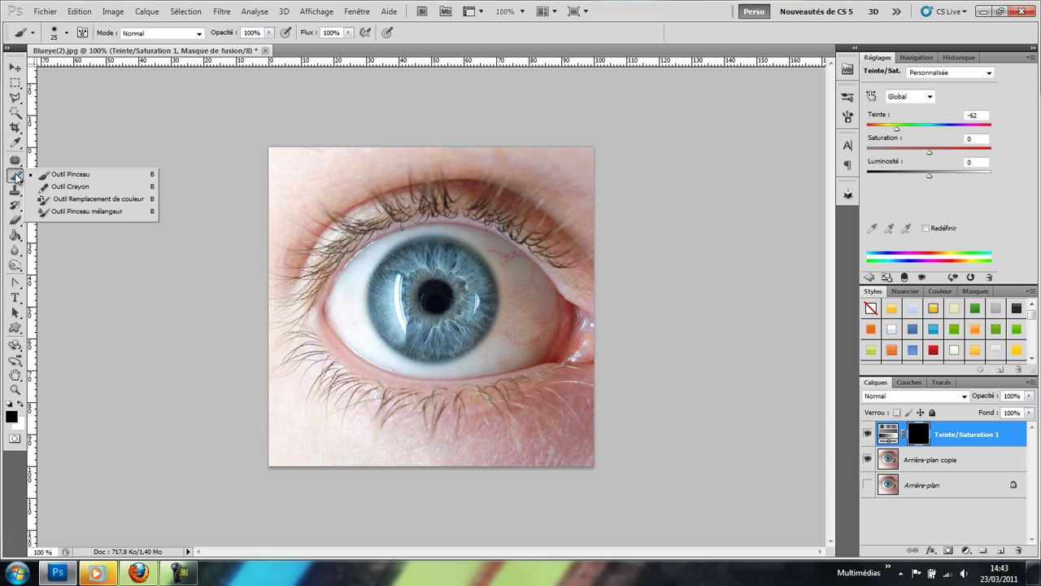
click(20, 405)
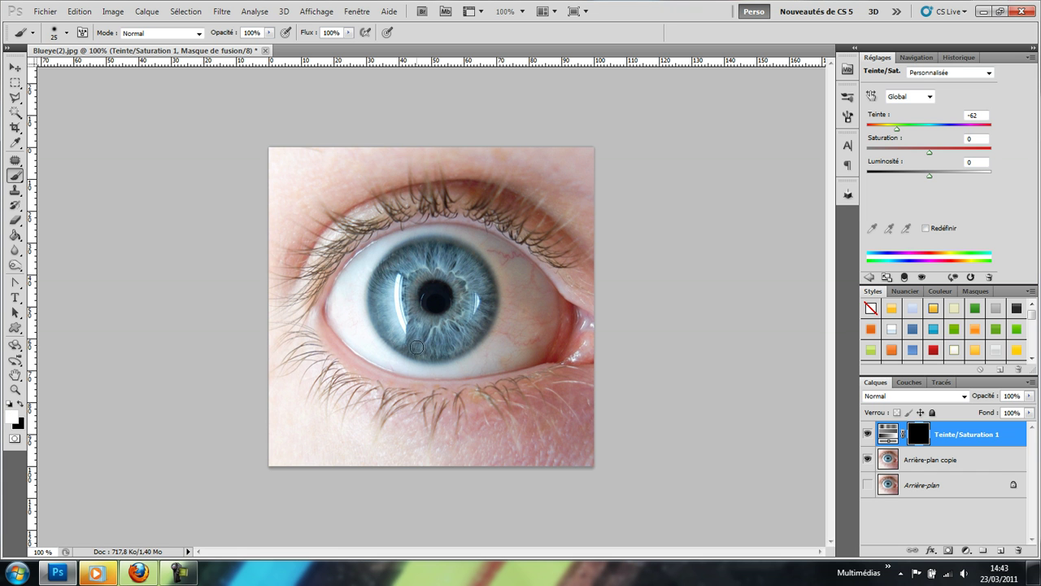
drag(453, 327, 505, 327)
right_click(588, 330)
mouse_move(428, 281)
mouse_down()
mouse_move(407, 302)
mouse_move(442, 310)
mouse_move(451, 297)
mouse_move(453, 310)
mouse_move(419, 312)
mouse_move(414, 276)
mouse_move(451, 276)
mouse_move(458, 292)
mouse_move(441, 315)
mouse_move(408, 315)
mouse_move(414, 288)
mouse_move(405, 301)
mouse_move(435, 289)
mouse_move(452, 302)
mouse_move(427, 336)
mouse_move(430, 285)
mouse_move(400, 358)
mouse_move(415, 305)
mouse_move(362, 529)
mouse_move(378, 267)
mouse_move(318, 213)
mouse_move(237, 478)
mouse_up()
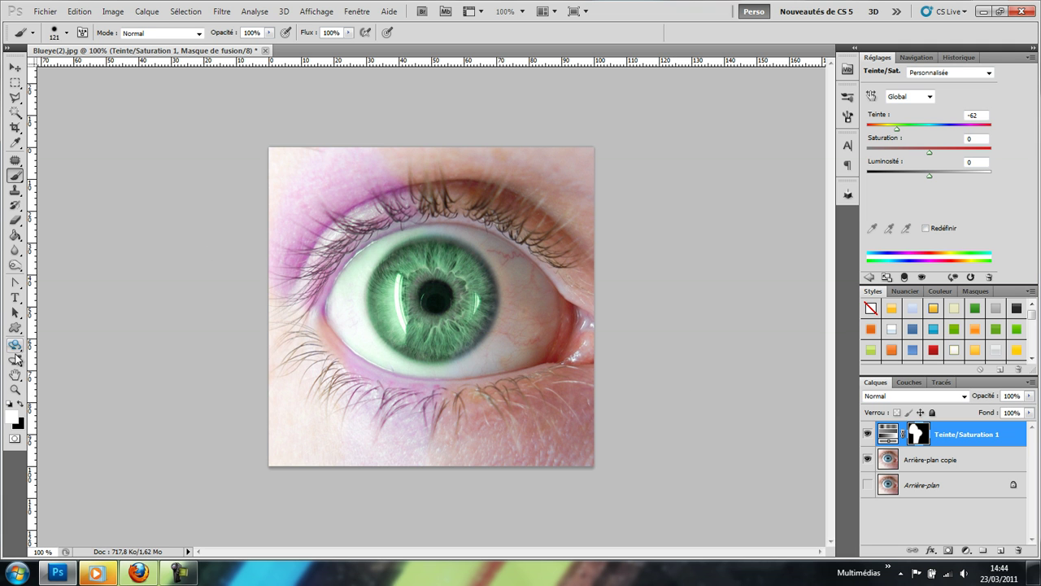
Paint the mask black around the iris to restore the skin and eye white, and inspect the mask on its own
click(20, 403)
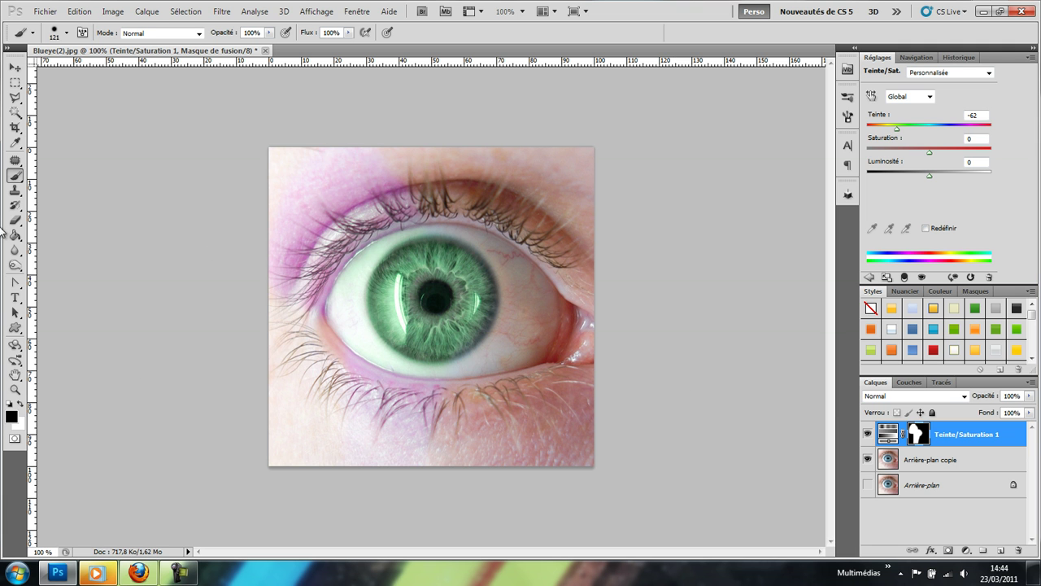
mouse_move(371, 181)
mouse_down()
mouse_move(422, 191)
mouse_move(351, 225)
mouse_move(332, 249)
mouse_move(321, 283)
mouse_move(340, 372)
mouse_move(391, 422)
mouse_move(534, 408)
mouse_move(417, 406)
mouse_move(326, 355)
mouse_move(289, 292)
mouse_move(278, 180)
mouse_move(373, 146)
mouse_move(382, 154)
mouse_move(325, 207)
mouse_move(330, 308)
mouse_move(369, 376)
mouse_move(362, 396)
mouse_move(480, 402)
mouse_move(356, 401)
mouse_up()
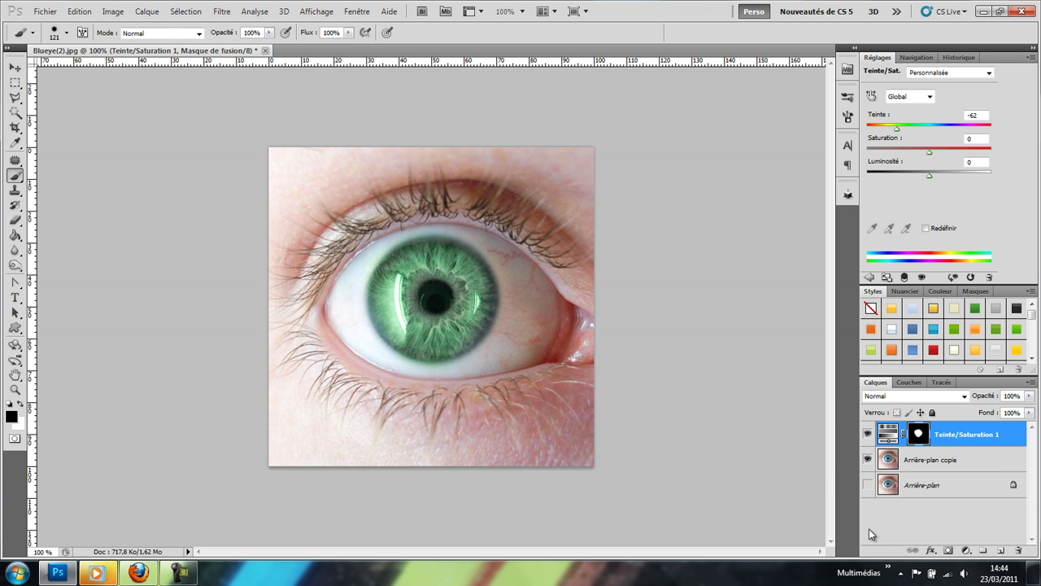
alt+click(917, 436)
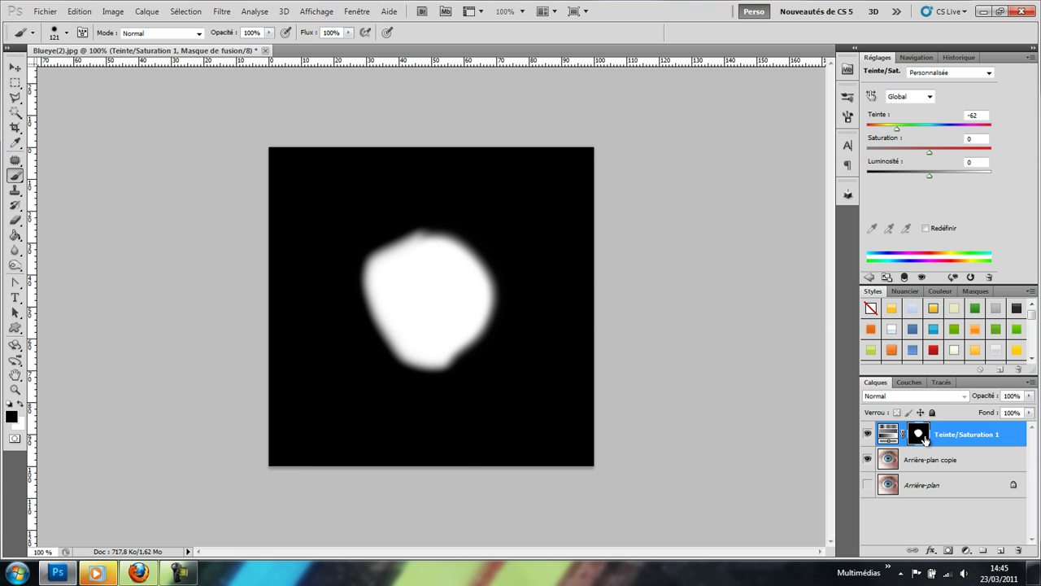
alt+click(923, 438)
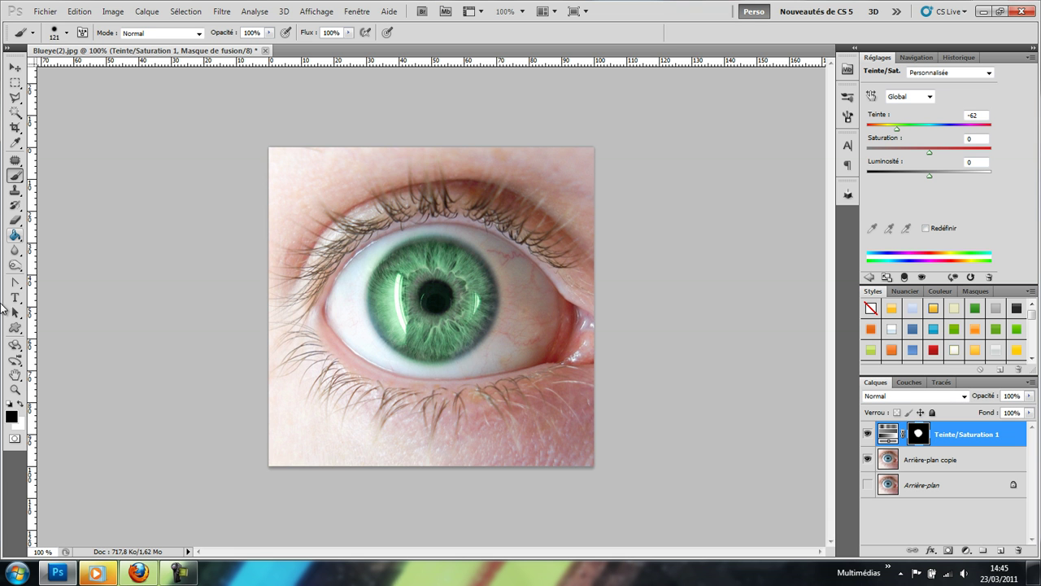
Refine the mask along the iris's edge by painting missed parts white and the spill onto the eye white black
click(19, 405)
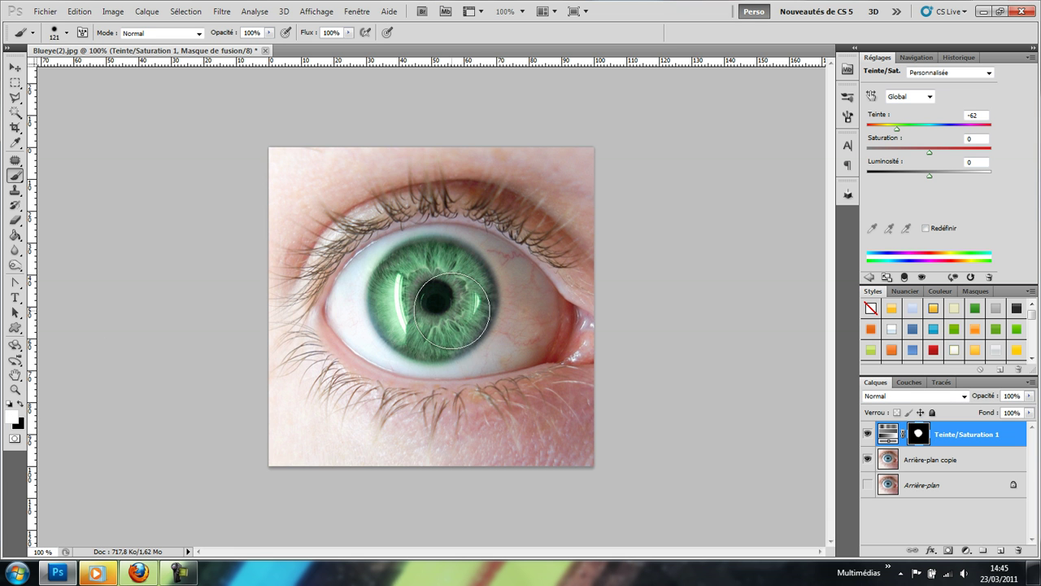
mouse_move(424, 321)
mouse_down()
mouse_move(406, 301)
mouse_move(433, 320)
mouse_move(470, 324)
mouse_move(456, 281)
mouse_move(444, 277)
mouse_move(423, 300)
mouse_move(414, 345)
mouse_move(443, 342)
mouse_up()
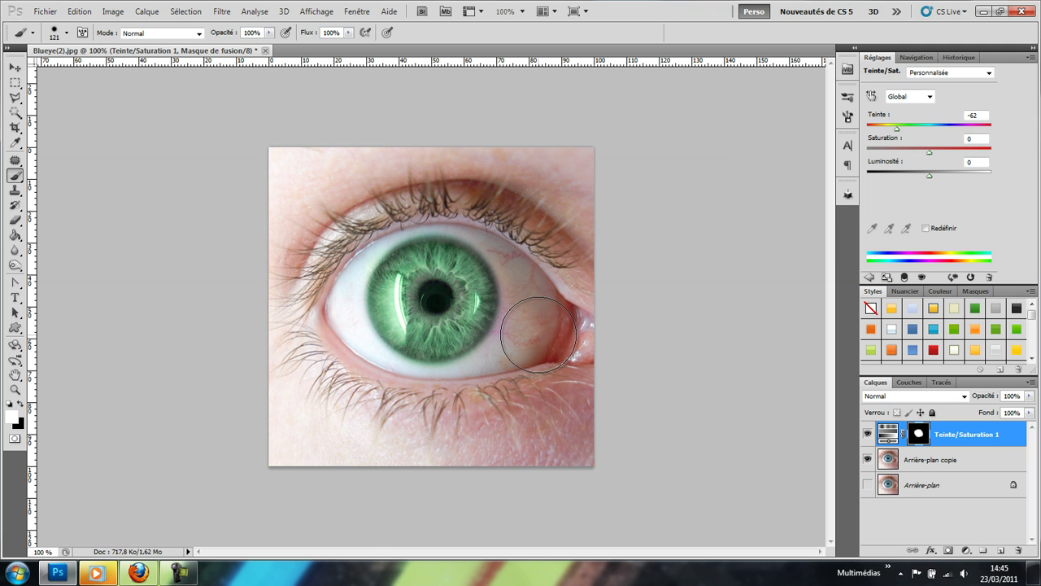
drag(538, 335, 550, 333)
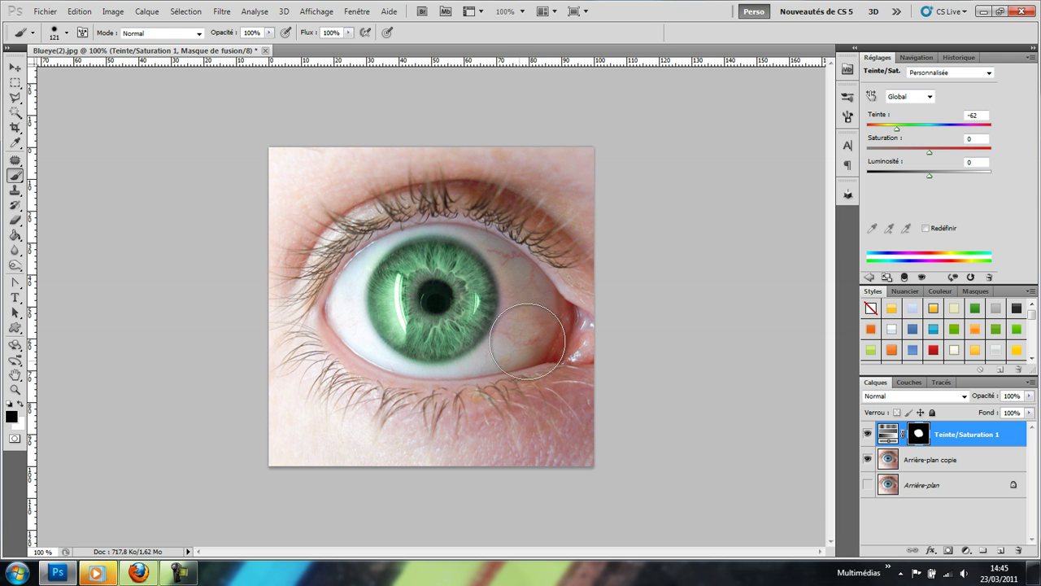
mouse_move(530, 291)
mouse_down()
mouse_move(455, 322)
mouse_move(451, 285)
mouse_move(439, 309)
mouse_move(415, 279)
mouse_move(423, 284)
mouse_up()
key(x)
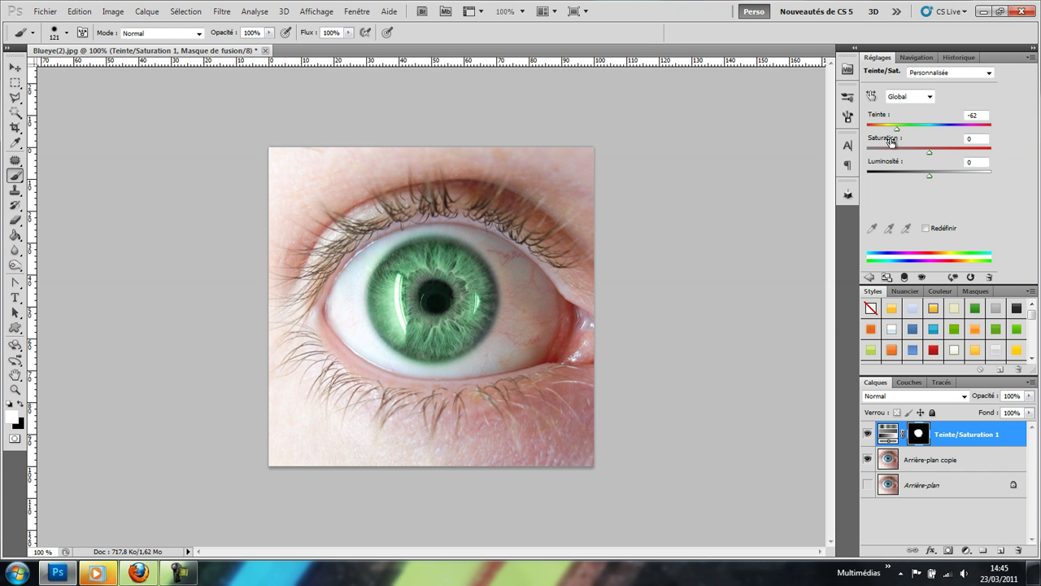
Try a red iris with Teinte at +157, and set the adjustment layer's Teinte to -75
drag(898, 135, 931, 157)
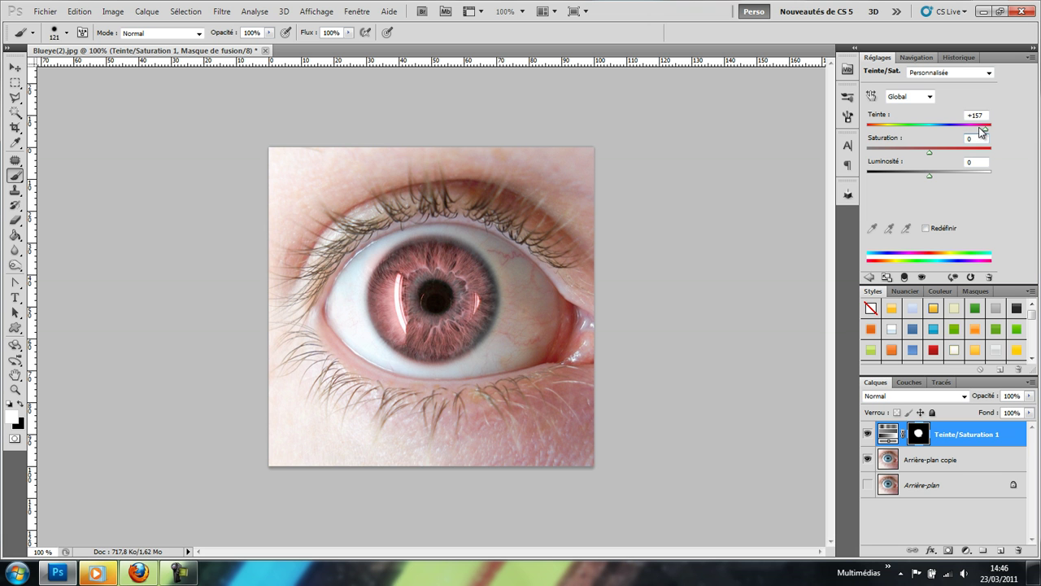
drag(985, 130, 895, 130)
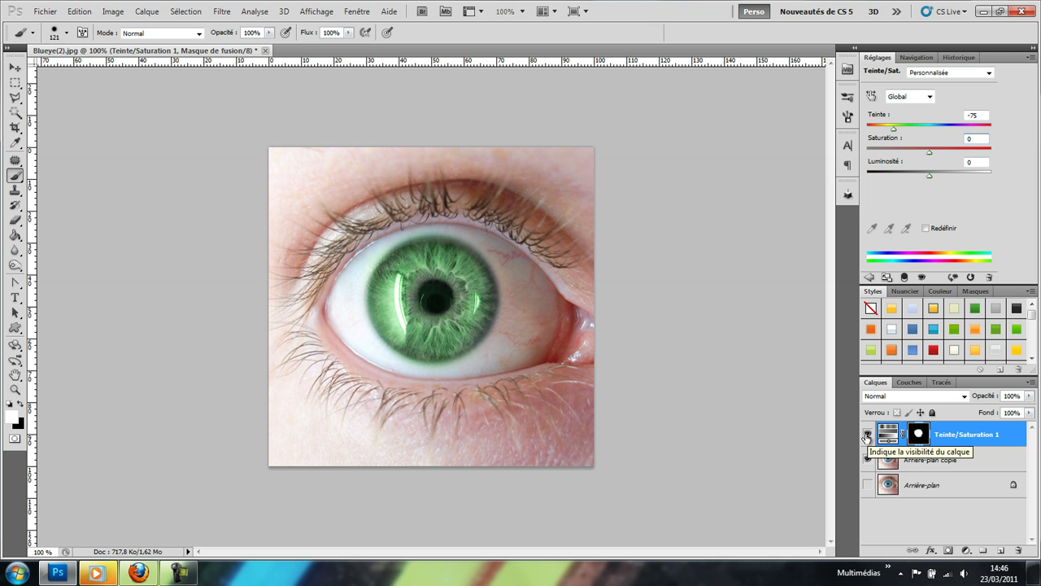
Toggle the Teinte/Saturation layer's visibility repeatedly to compare the recoloured iris with the original
click(868, 436)
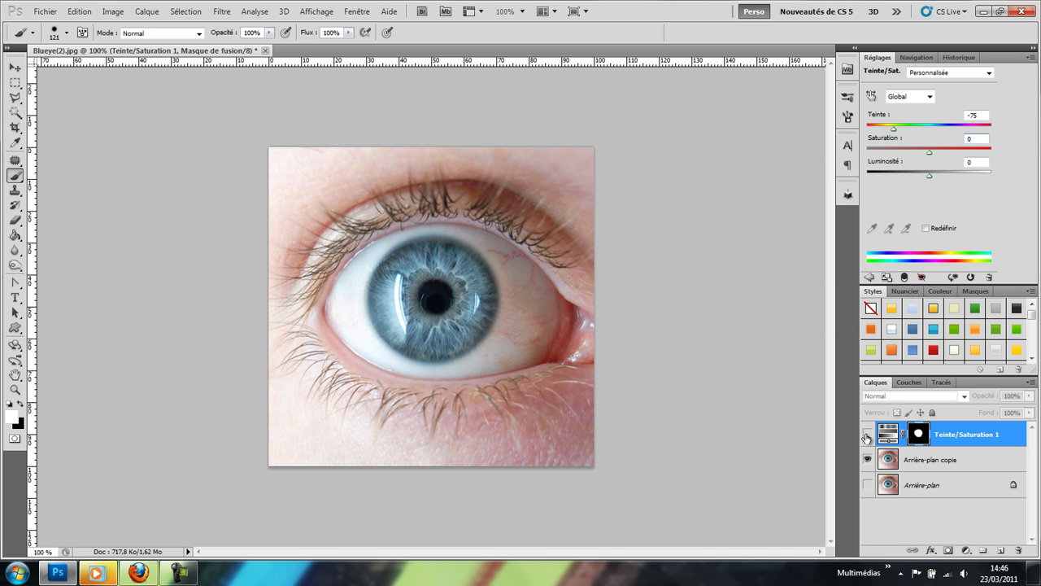
click(867, 435)
click(867, 435)
click(867, 435)
click(867, 435)
click(867, 435)
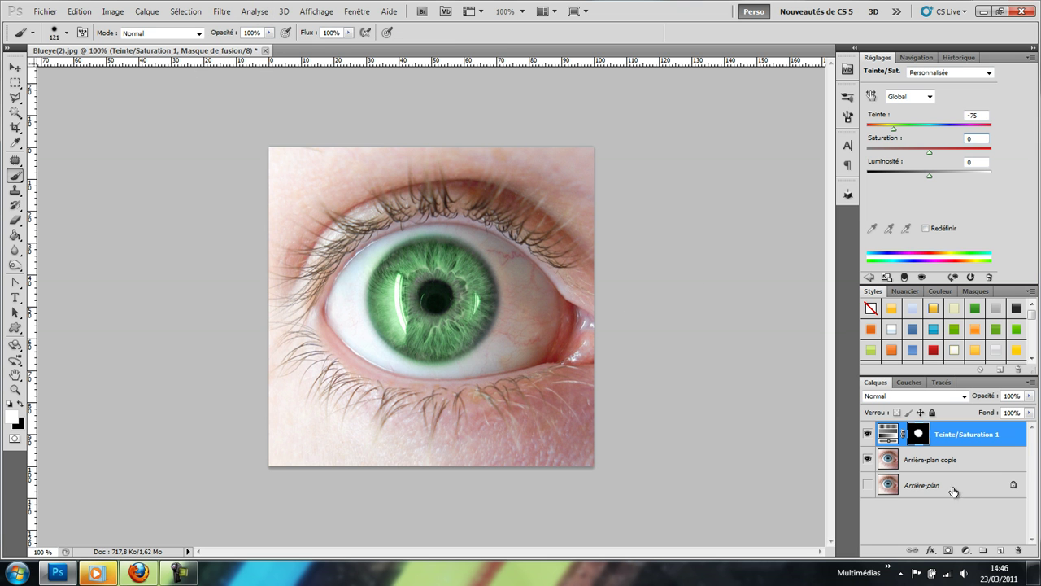
Delete the Teinte/Saturation adjustment layer together with its mask
drag(902, 427, 1018, 551)
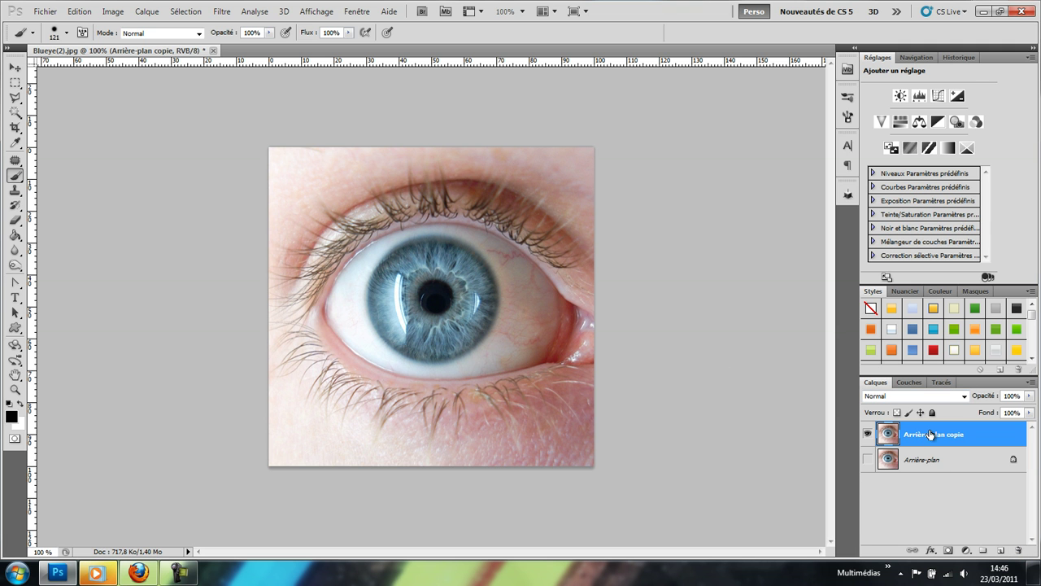
click(942, 383)
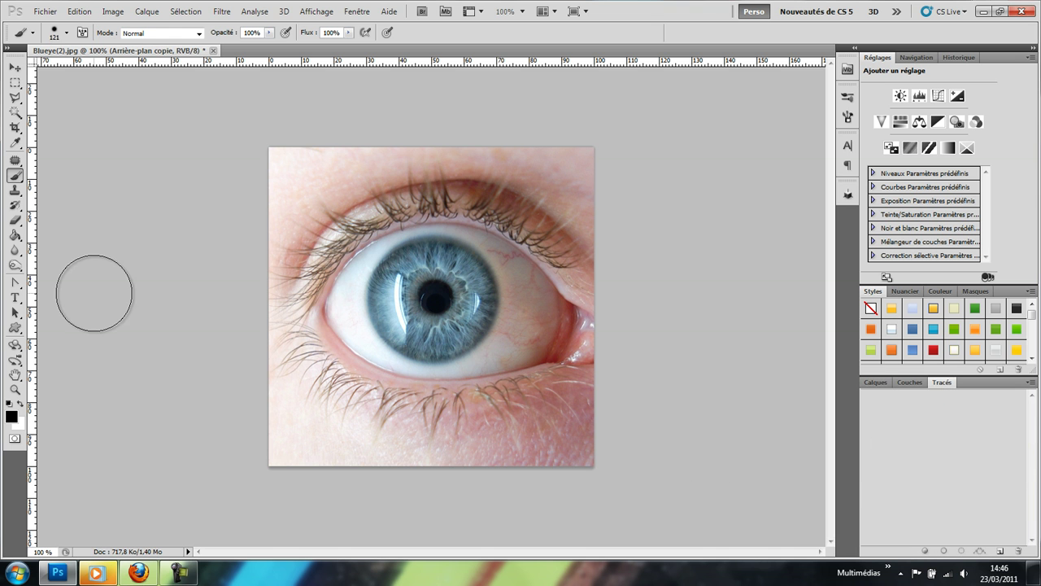
click(876, 383)
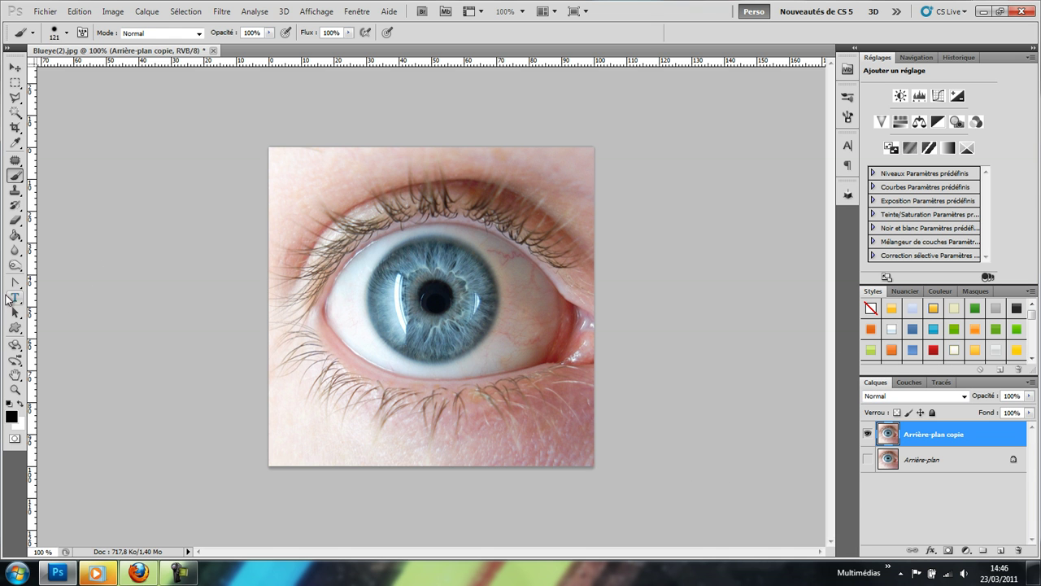
mouse_move(16, 287)
mouse_down()
mouse_move(50, 285)
mouse_move(17, 286)
mouse_up()
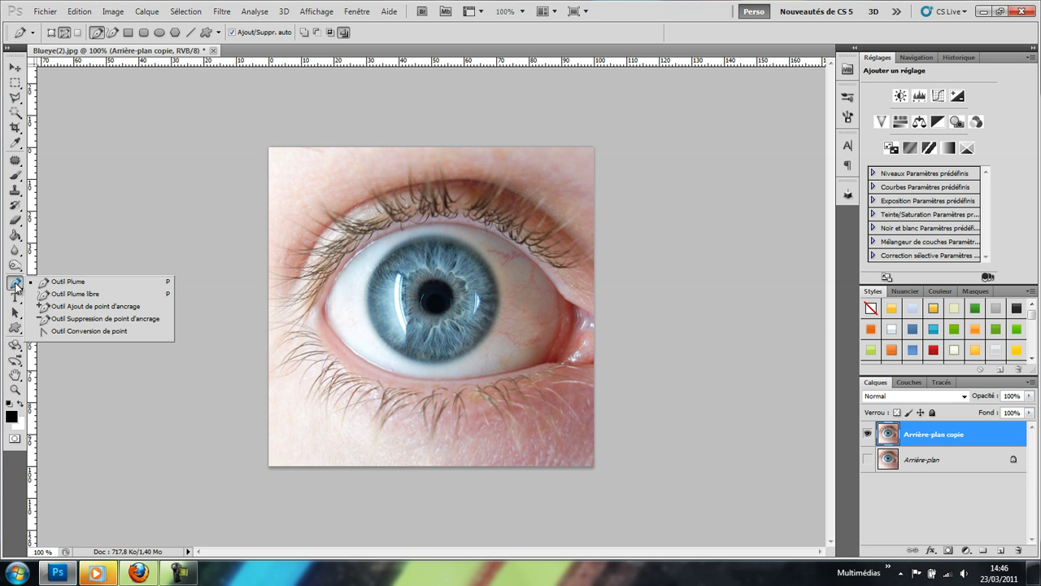
click(60, 282)
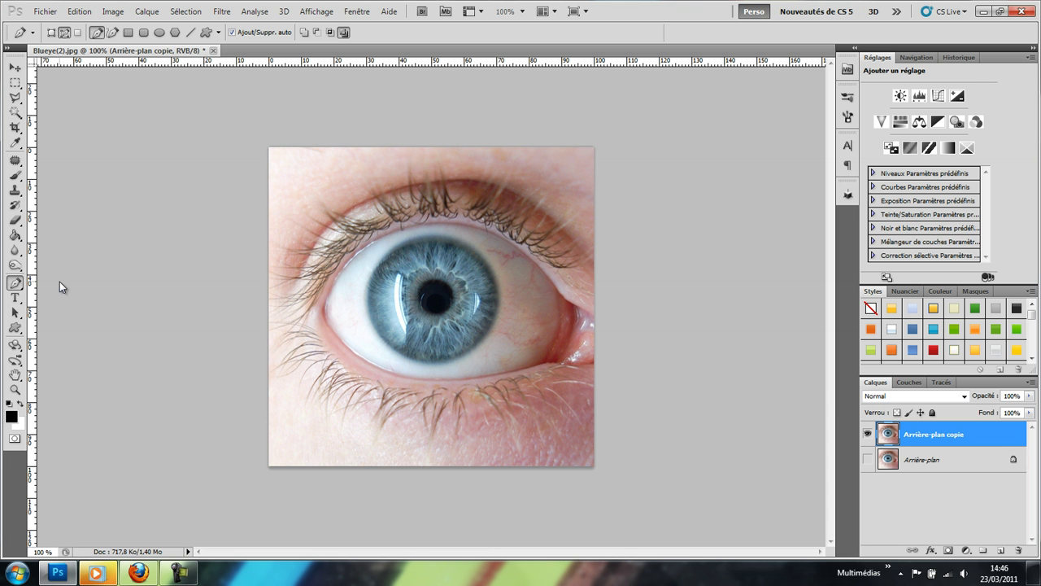
click(13, 177)
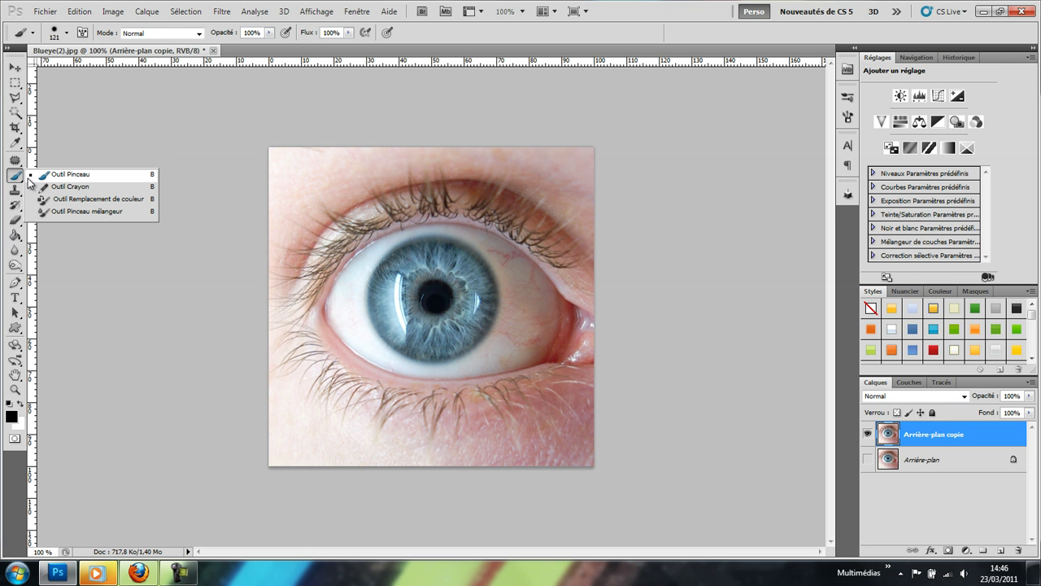
click(80, 211)
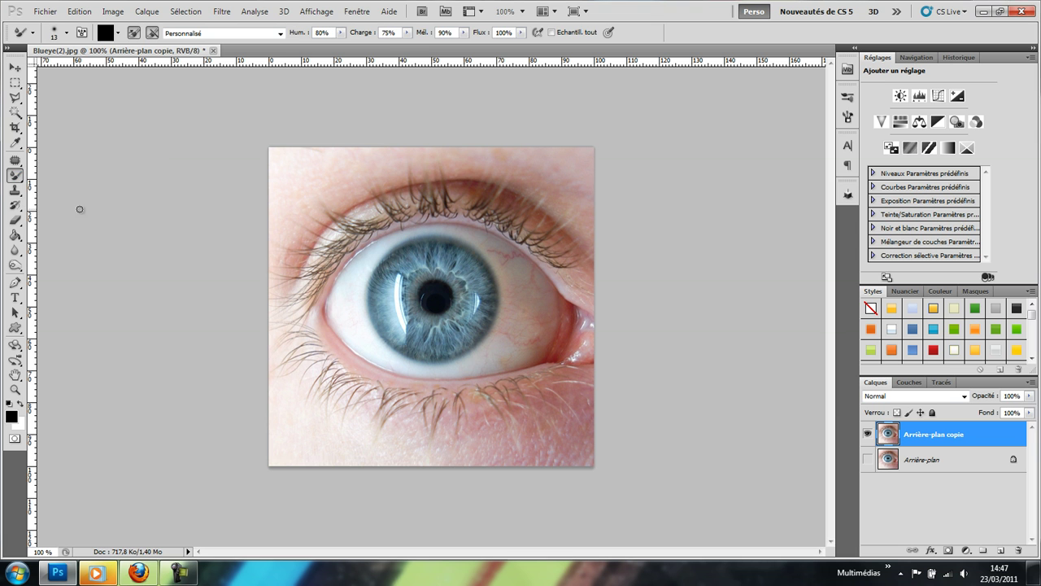
click(18, 177)
click(47, 174)
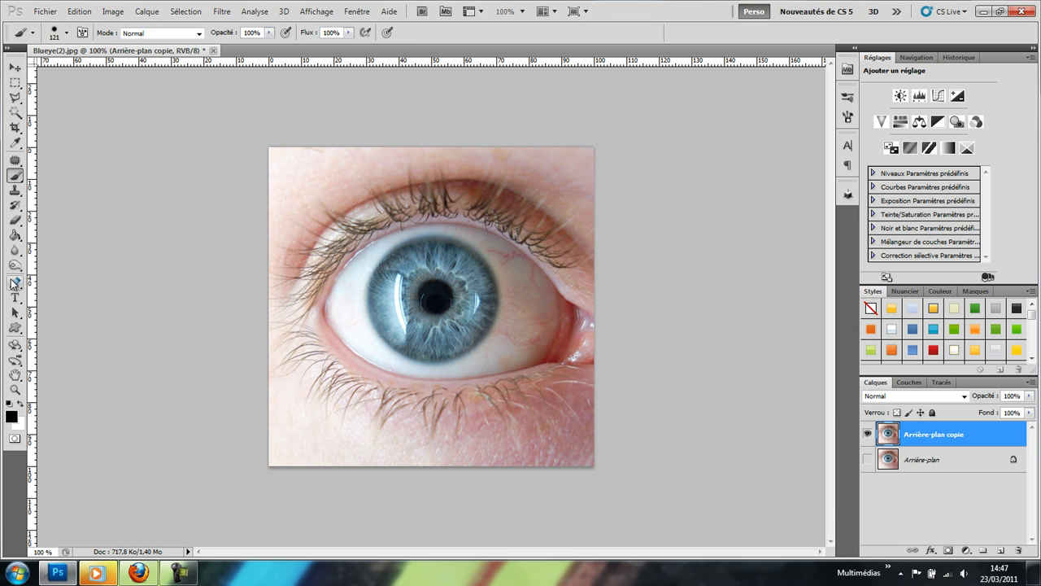
Start a Pen path around the blue iris with anchors on its top, left and right edges, undoing the misplaced curve
click(15, 283)
click(47, 282)
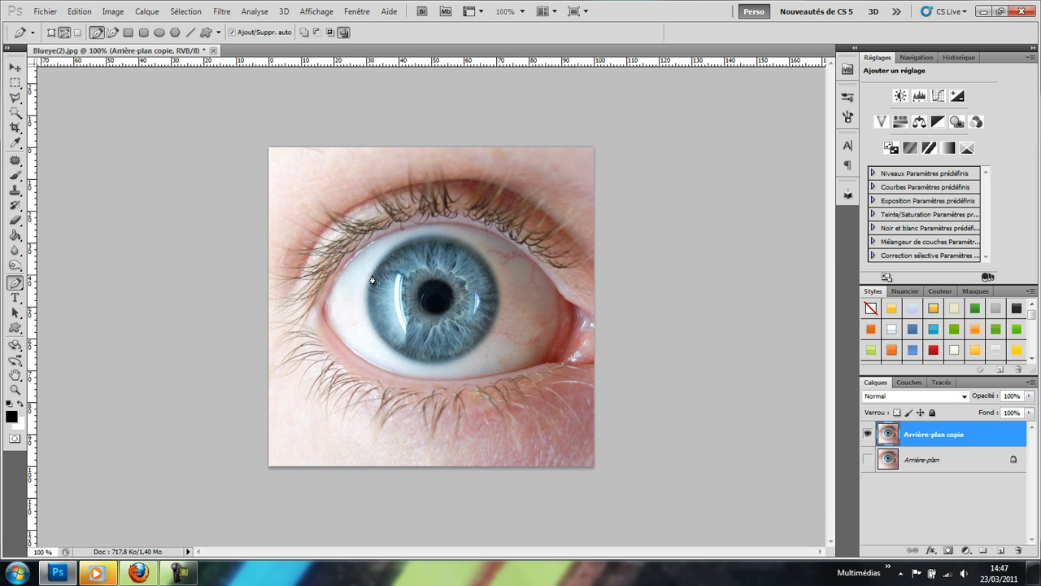
click(437, 239)
drag(369, 317, 385, 396)
drag(498, 301, 500, 231)
key(ctrl+alt+z)
key(ctrl+alt+z)
key(ctrl+alt+z)
Adjust the Pen path's curve handles to follow the blue iris's outline and close the path at its top anchor
drag(500, 244, 502, 232)
drag(501, 230, 502, 240)
ctrl+click(385, 347)
drag(385, 396, 386, 386)
drag(386, 390, 389, 392)
click(436, 238)
Convert the iris work path into a new smoothed selection with a 0-pixel radius
click(944, 381)
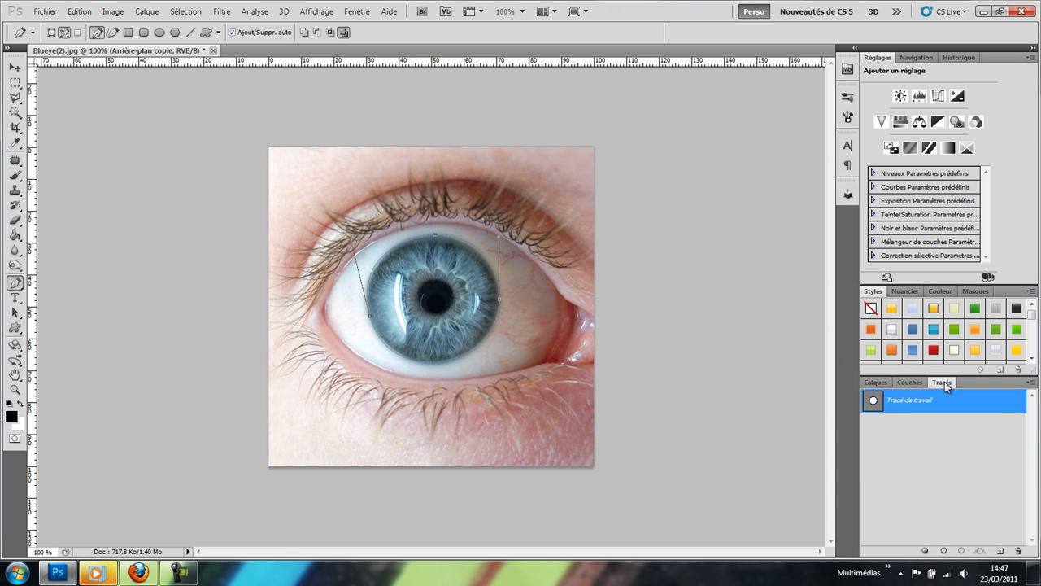
right_click(907, 406)
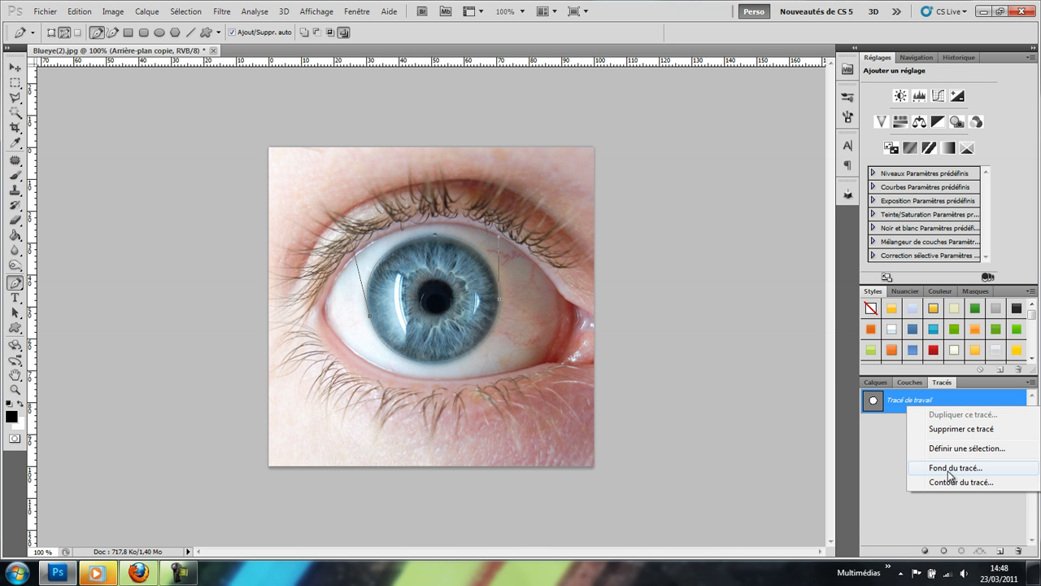
click(954, 456)
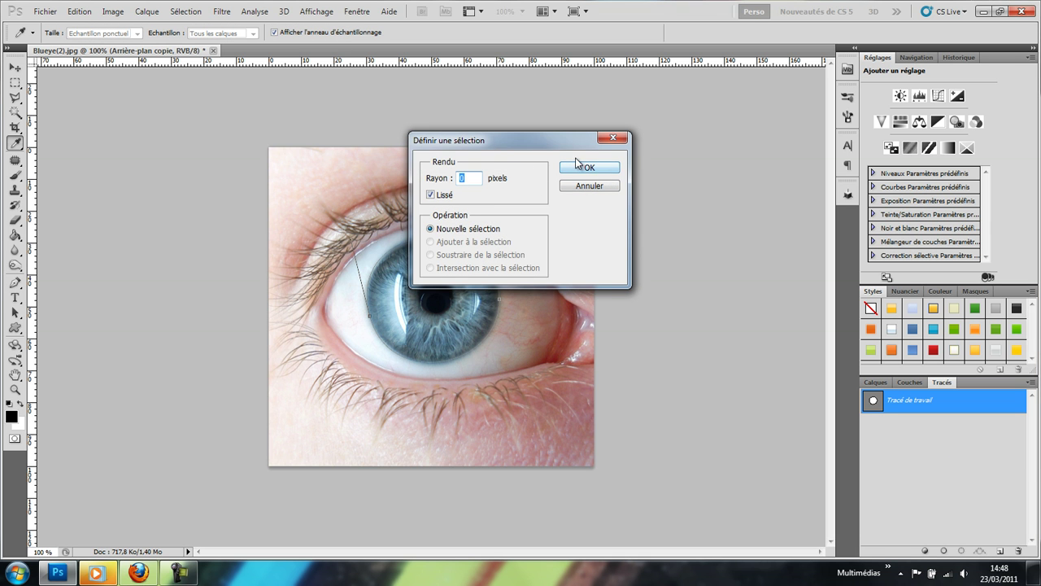
click(587, 163)
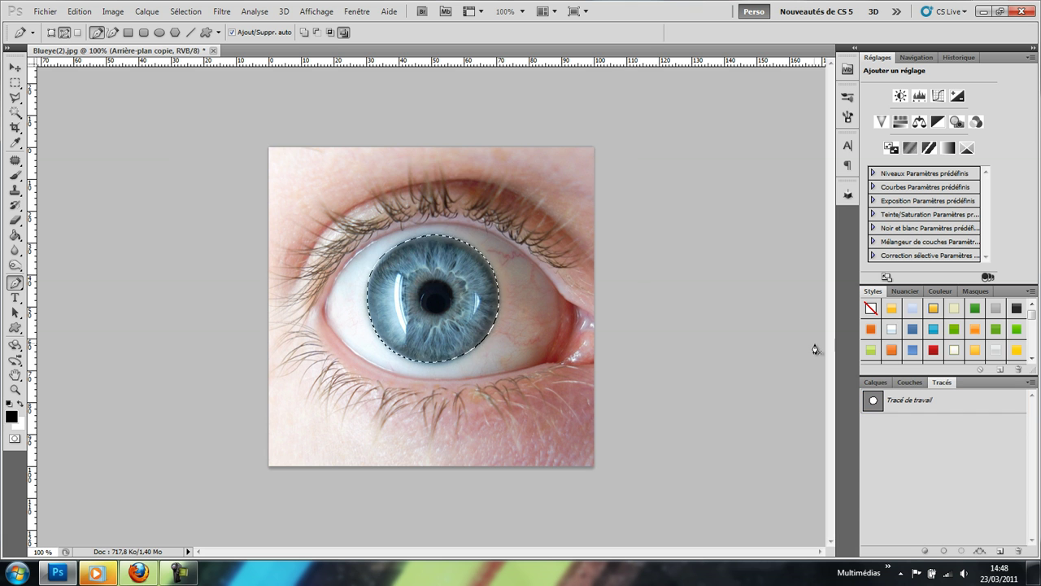
Add a Teinte/Saturation adjustment layer masked by the iris selection and set its Teinte to -64 for a green iris
click(885, 383)
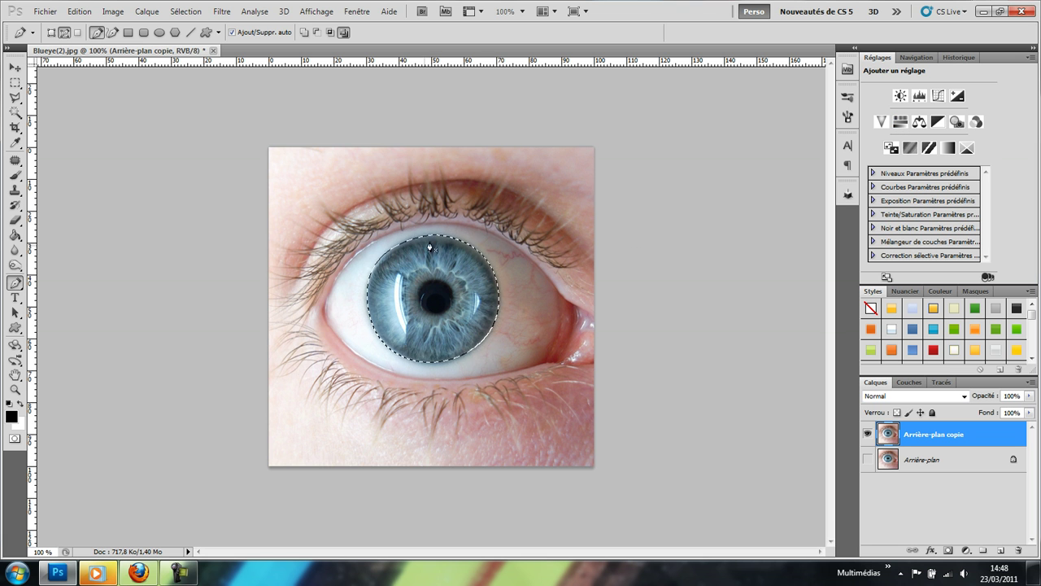
click(898, 124)
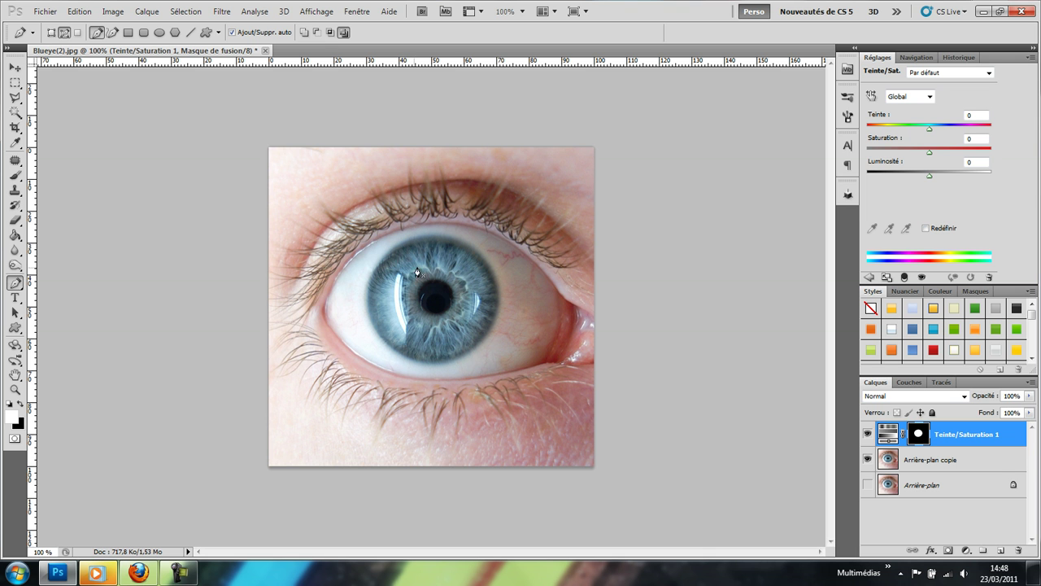
drag(932, 129, 898, 153)
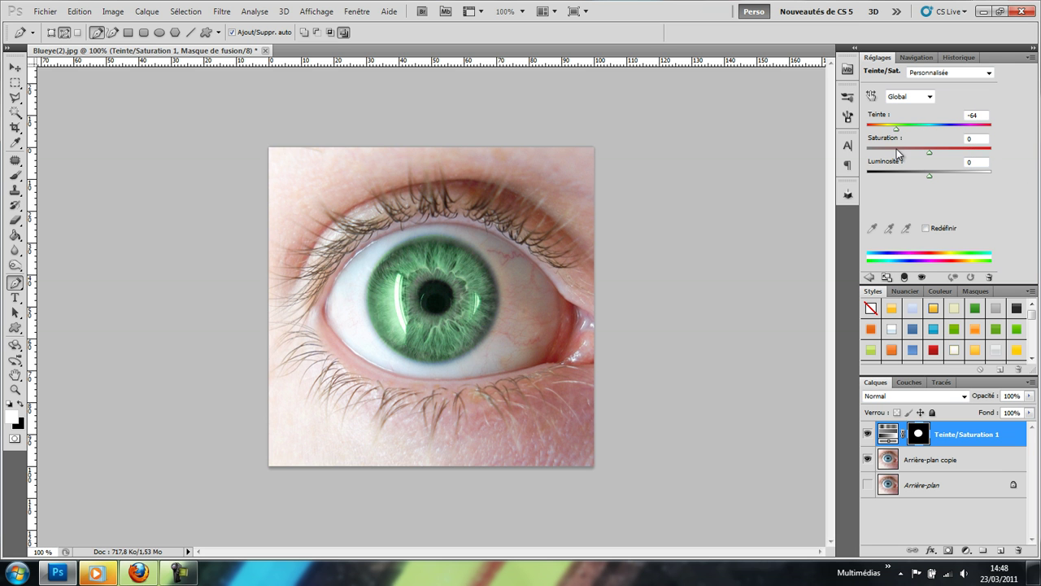
Close Blueye(2).jpg without saving the changes
click(266, 51)
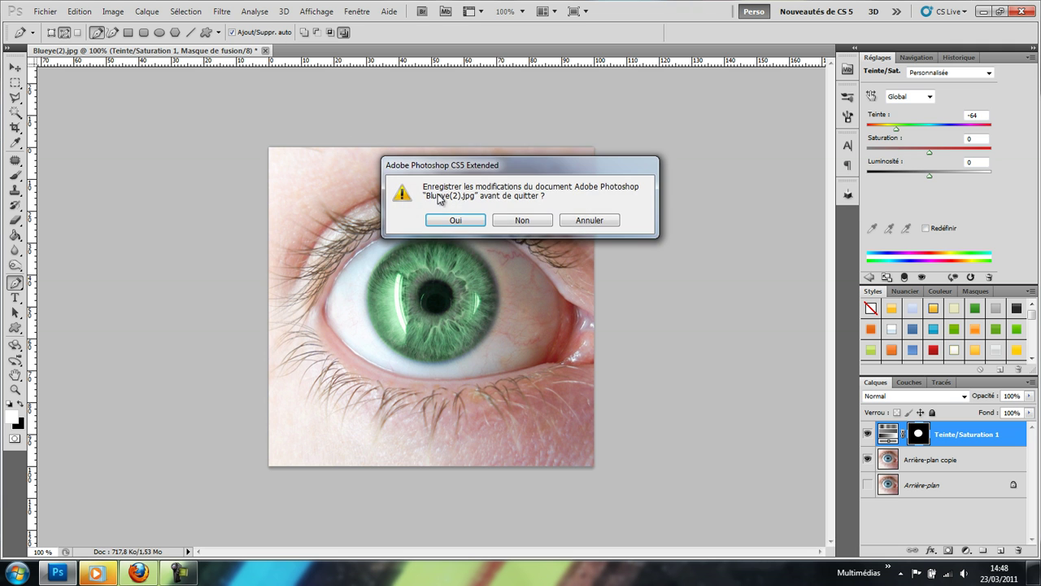
click(515, 227)
Switch to Firefox, get the black-and-white eye photo from the Google image results, and open bm6pd1j9(2).jpg in Photoshop
click(139, 572)
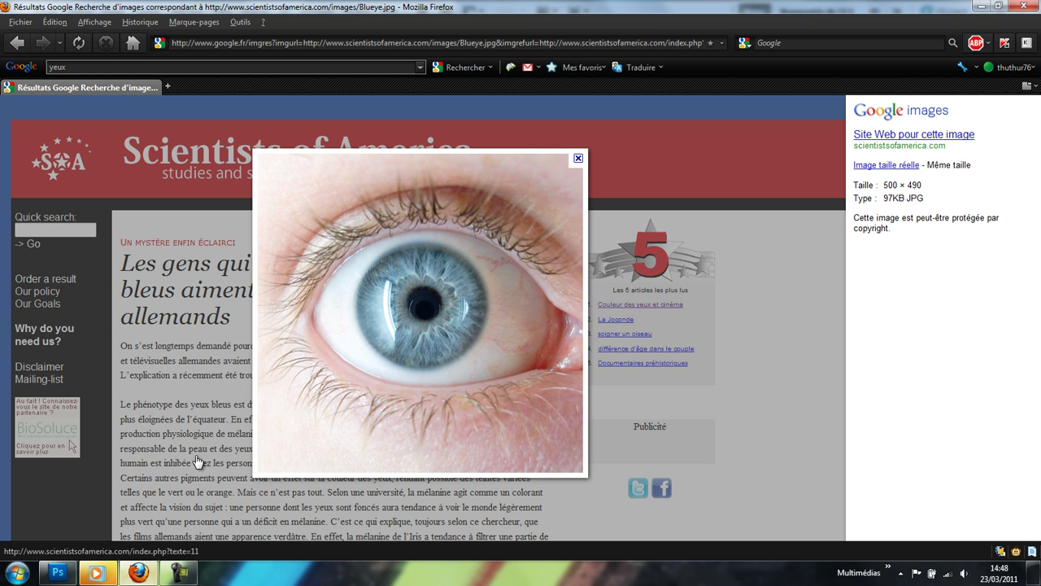
click(16, 43)
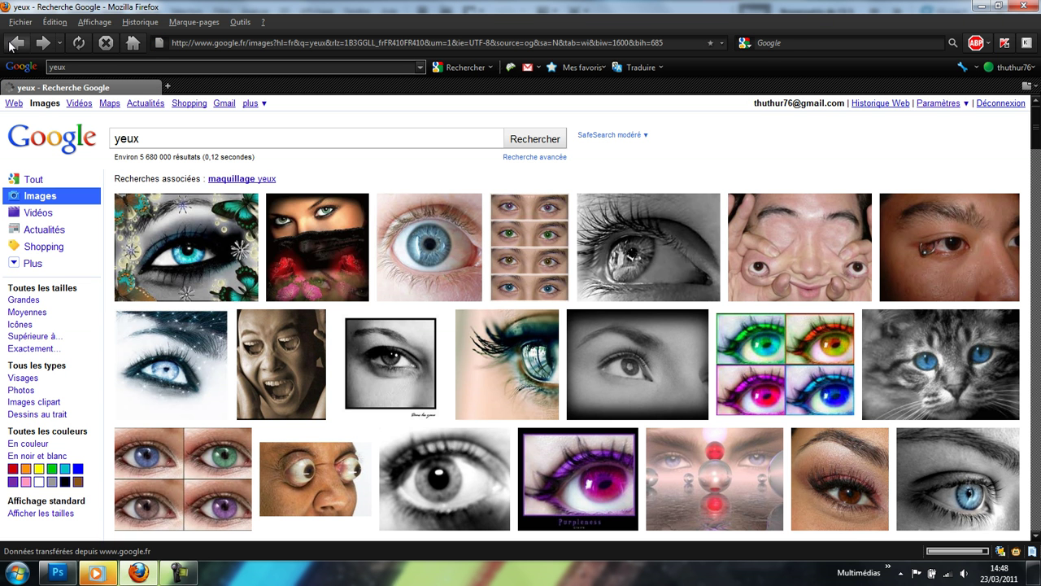
click(620, 252)
right_click(431, 271)
click(487, 340)
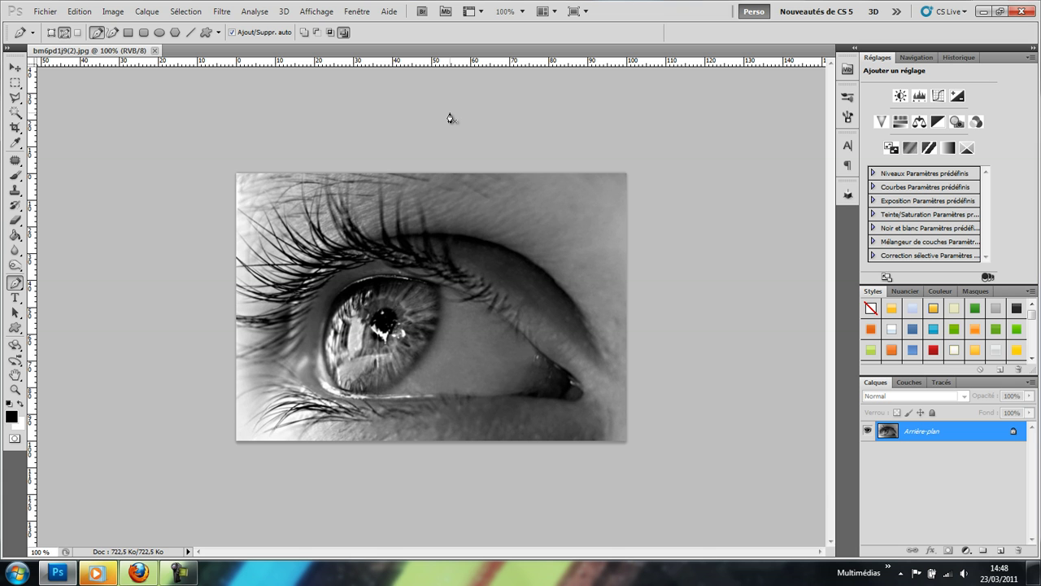
Duplicate the black-and-white photo's Arrière-plan layer and hide the original
drag(935, 443, 1001, 551)
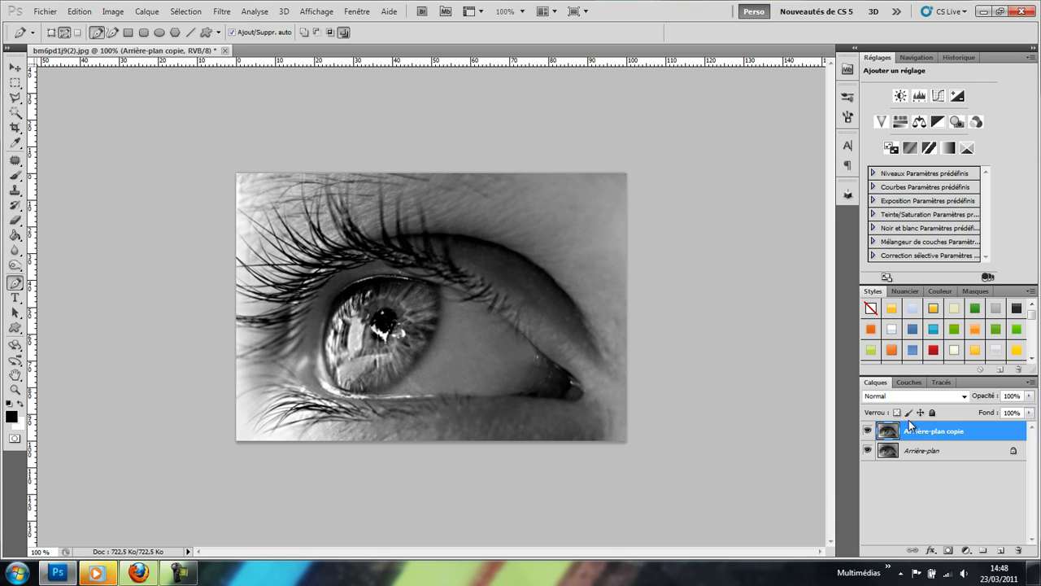
click(867, 450)
Trace the black-and-white eye's iris with a Pen path and adjust its curve handles to fit the iris edge
drag(325, 319, 309, 377)
click(343, 393)
drag(437, 290, 451, 159)
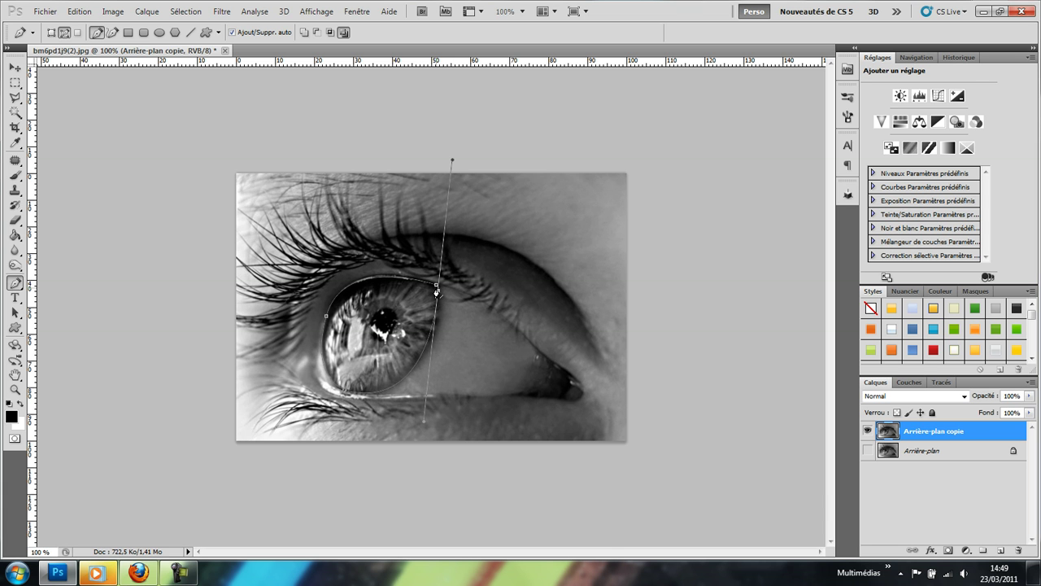
click(437, 288)
click(437, 287)
ctrl+click(434, 320)
drag(426, 422, 441, 416)
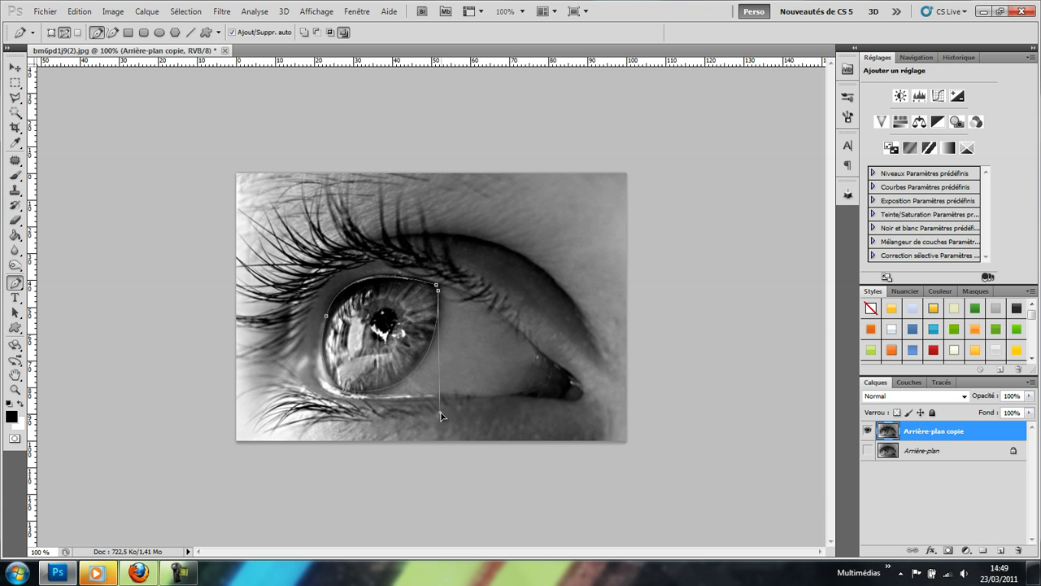
ctrl+click(380, 281)
ctrl+click(323, 370)
Turn the work path around the grey iris into a new smoothed selection with a 0-pixel radius
click(941, 383)
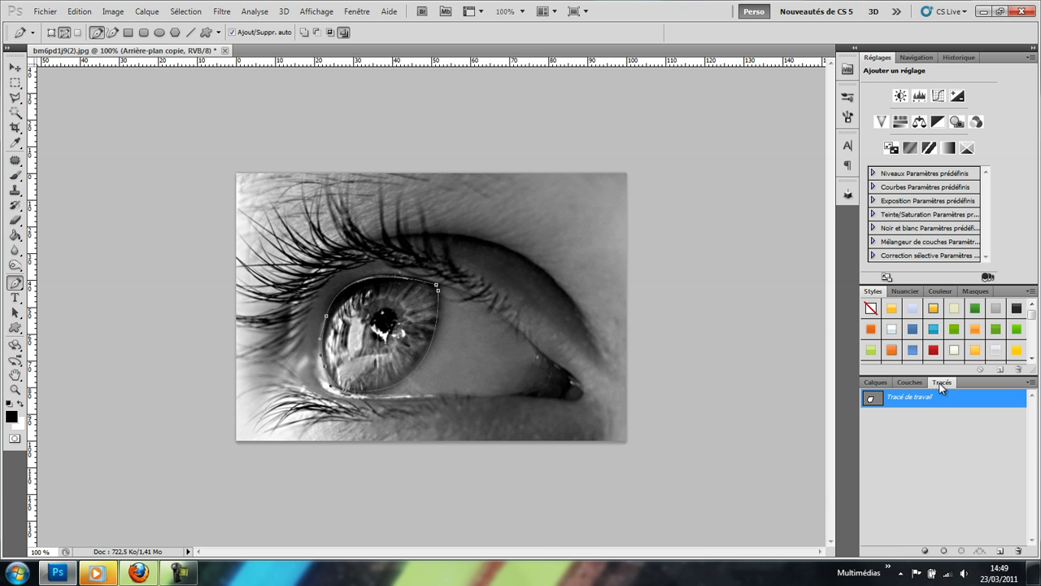
click(357, 11)
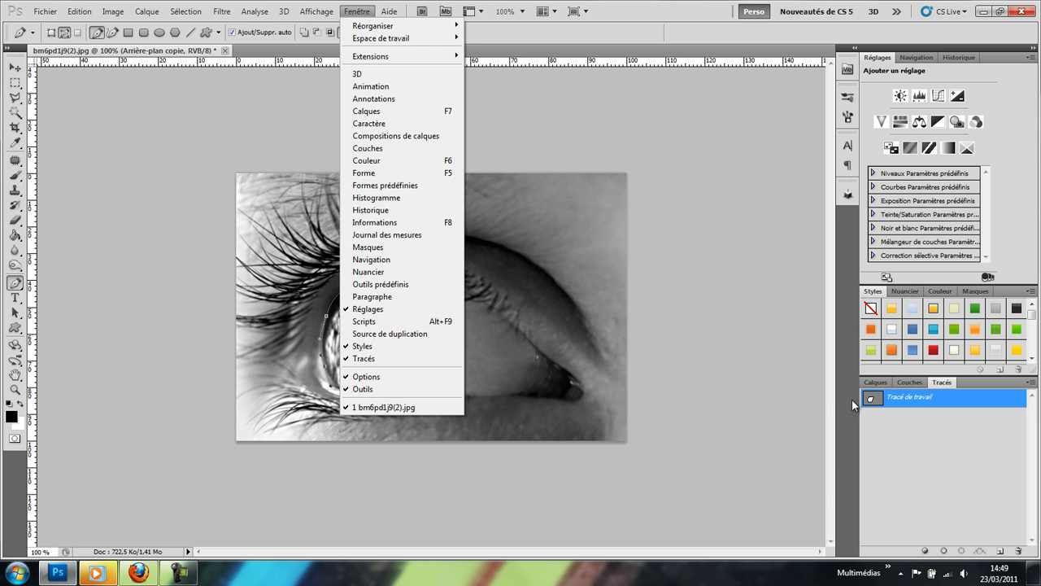
click(912, 400)
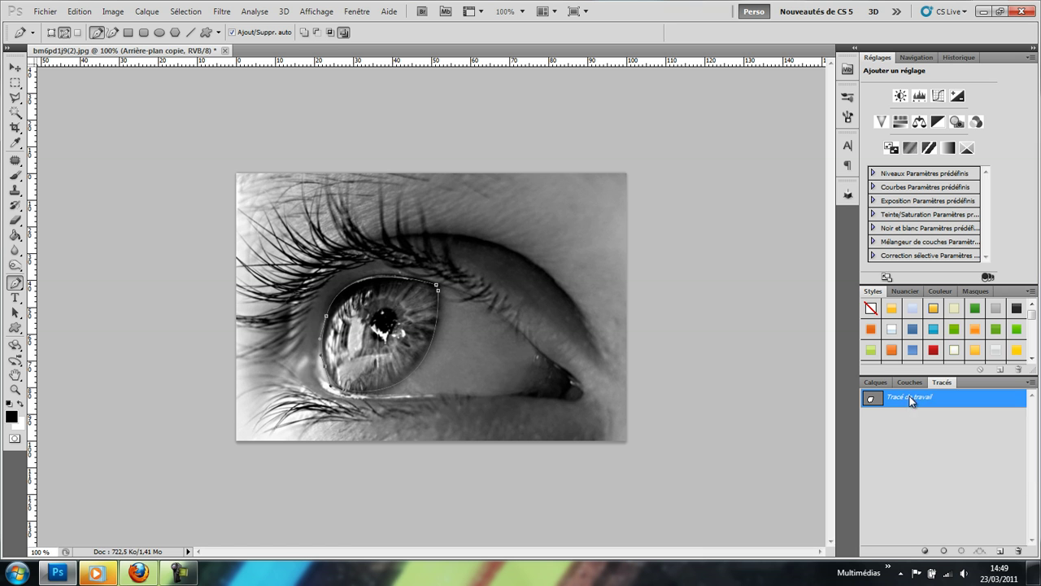
right_click(912, 399)
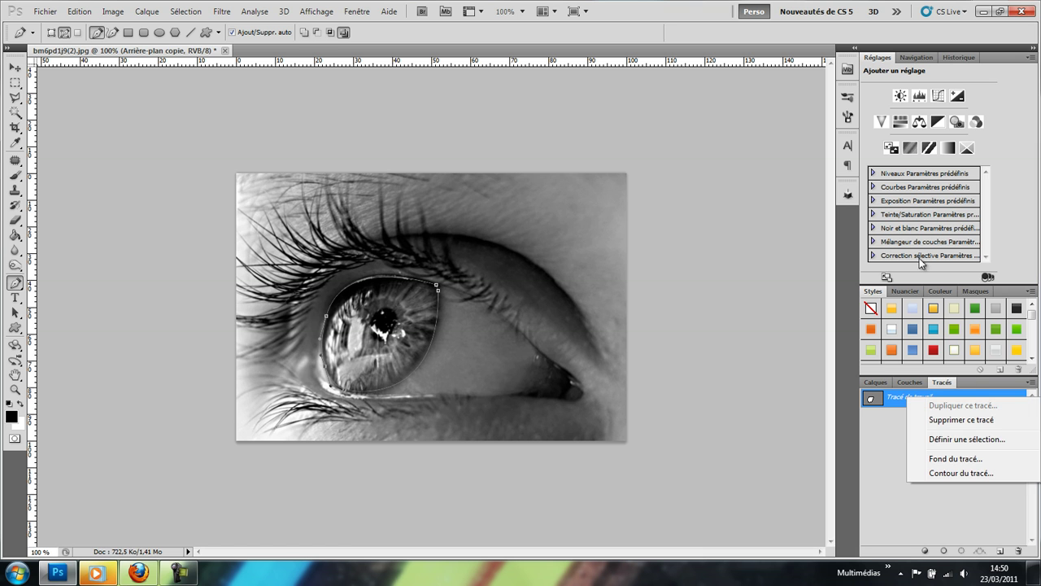
click(962, 440)
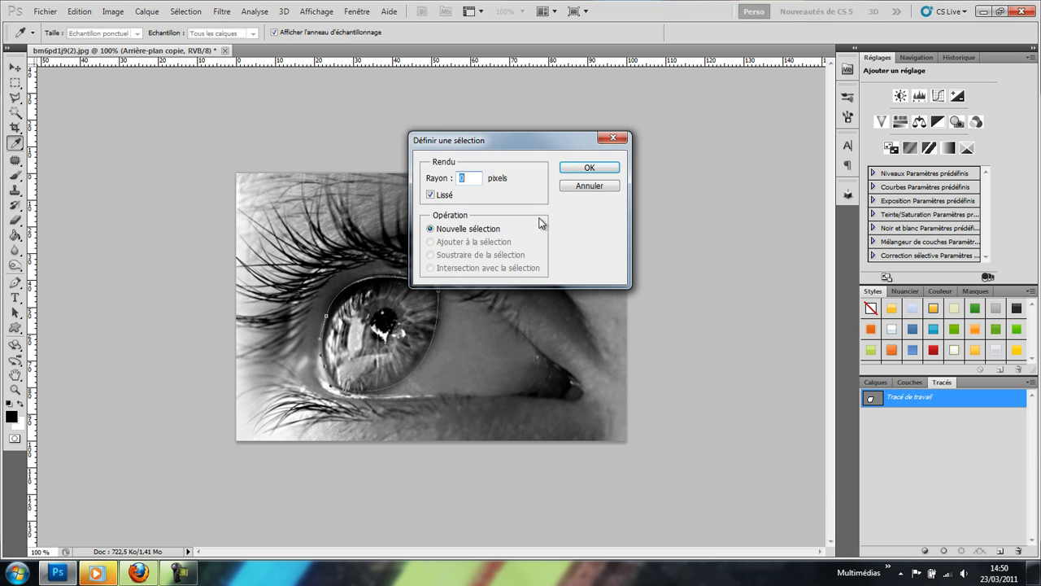
click(598, 168)
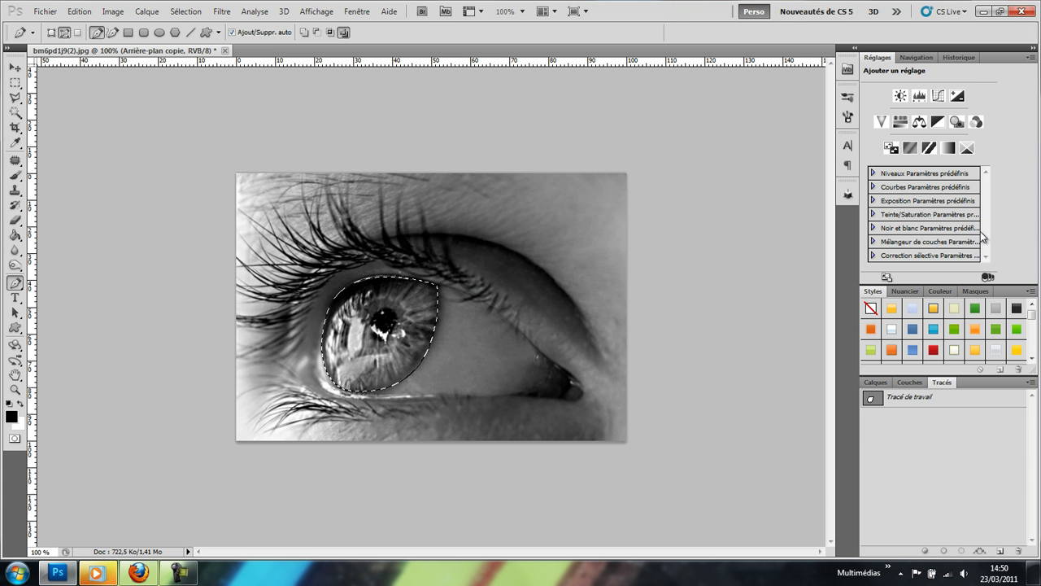
Add a Teinte/Saturation adjustment layer for the selected grey iris and turn on Redéfinir to colorize it
click(876, 382)
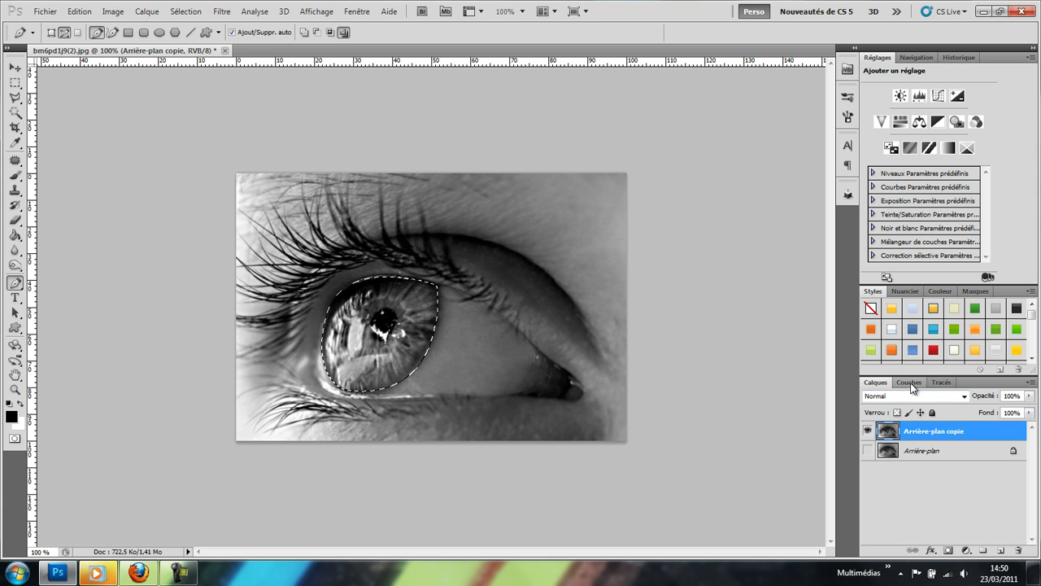
click(901, 121)
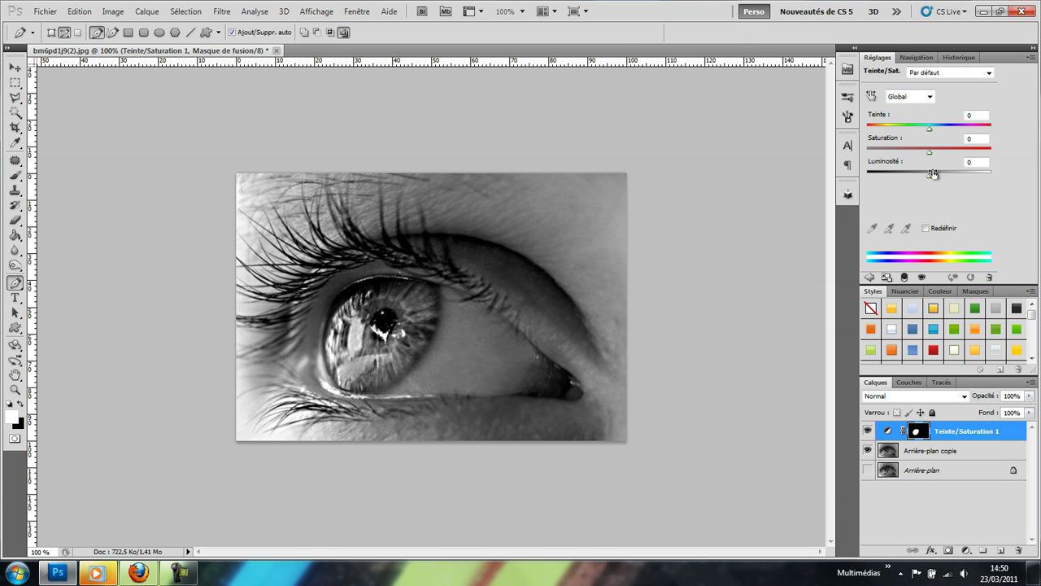
mouse_move(932, 135)
mouse_down()
mouse_move(875, 132)
mouse_move(1035, 133)
mouse_move(892, 133)
mouse_move(1035, 142)
mouse_move(889, 143)
mouse_move(1035, 145)
mouse_move(897, 135)
mouse_move(939, 138)
mouse_move(927, 136)
mouse_up()
click(927, 228)
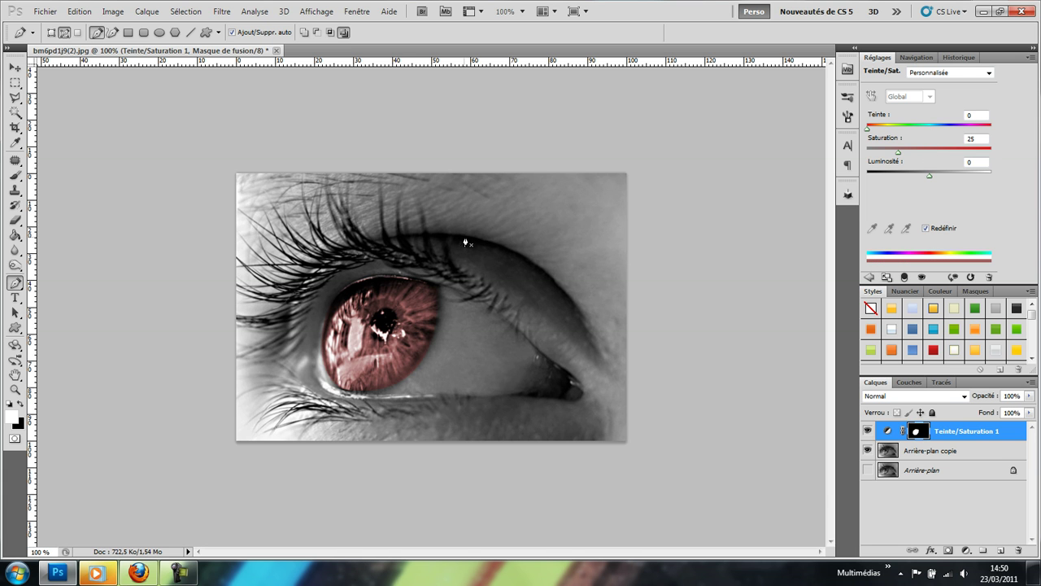
Colour the grey iris blue with Teinte 204, try Saturation at 50, and set Saturation to 31
drag(868, 130, 937, 150)
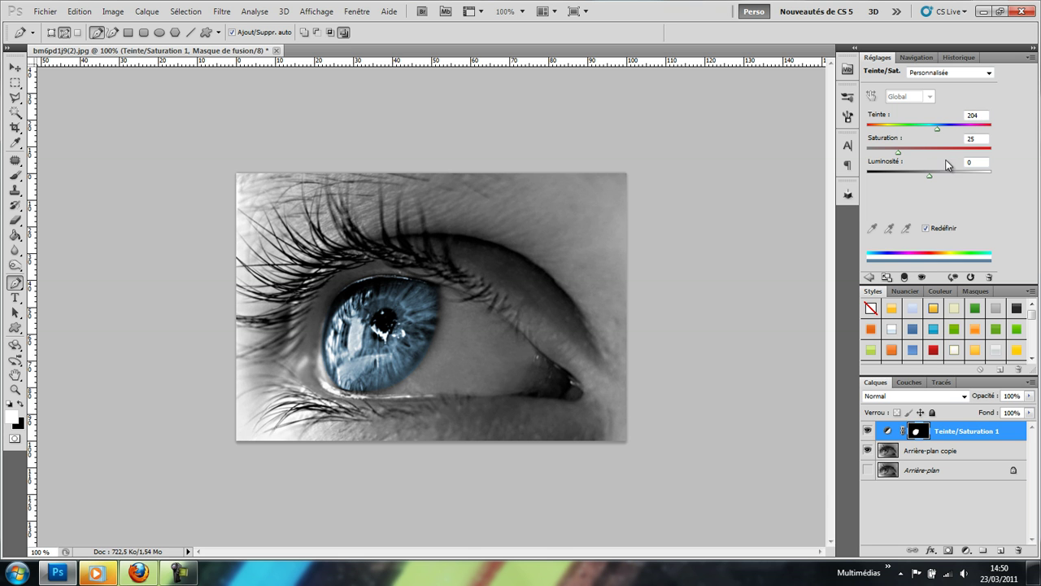
click(976, 139)
text(0)
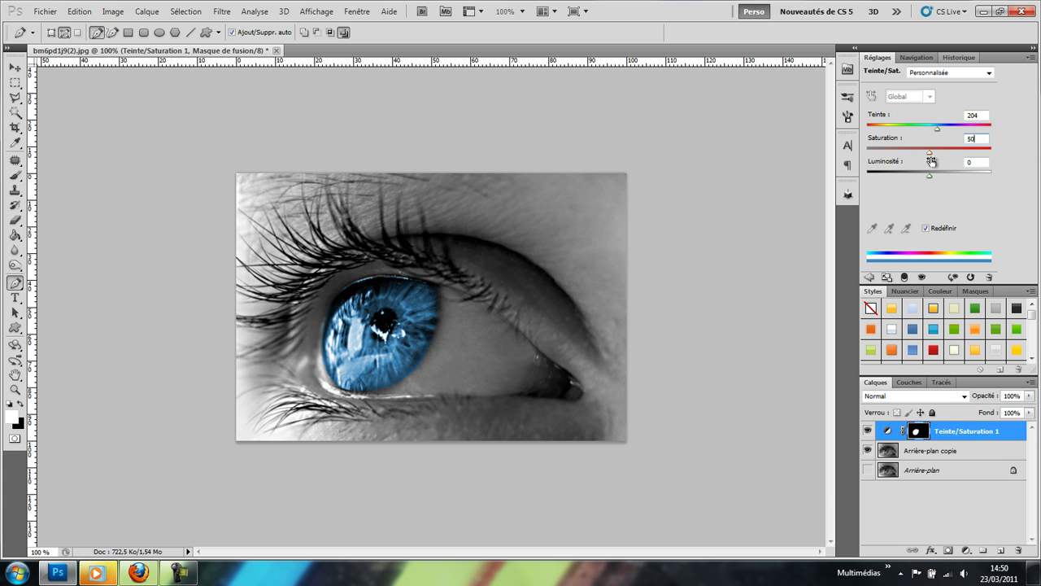
drag(930, 153, 905, 152)
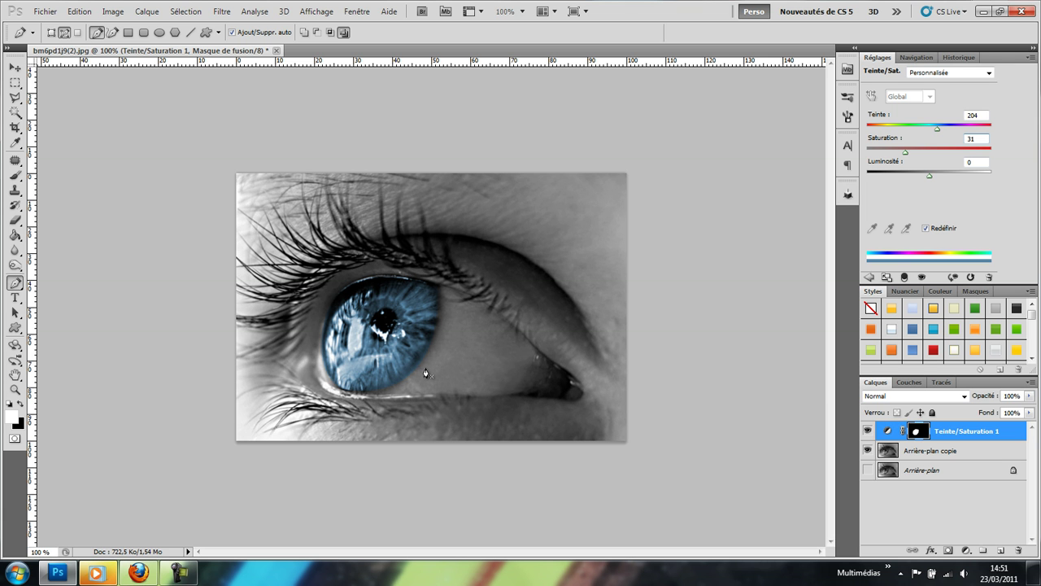
scroll(435, 357, up, 2)
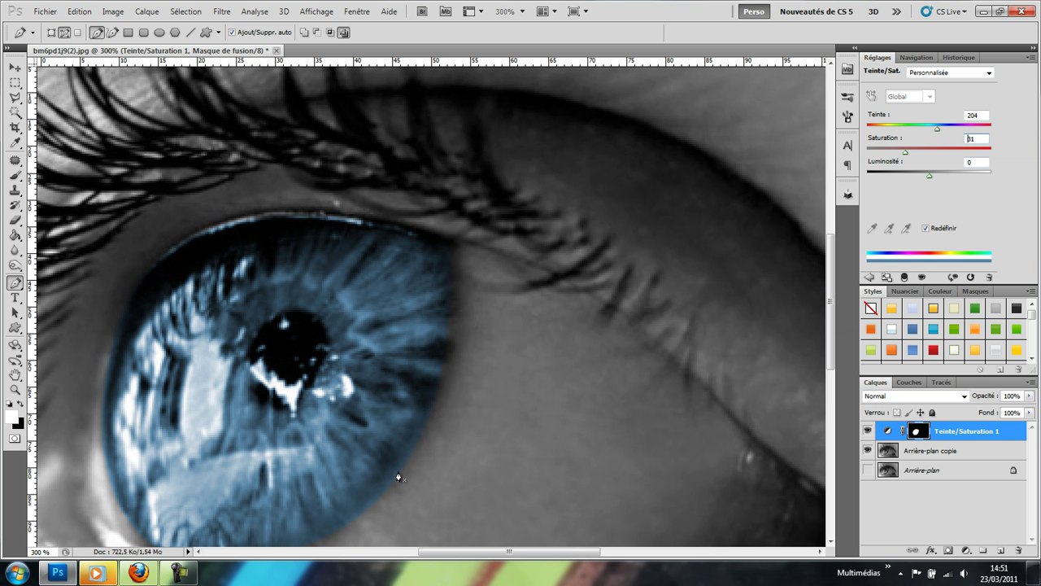
Ready the Brush tool with black as the foreground colour for touching up the Teinte/Saturation 1 layer mask
drag(826, 265, 828, 300)
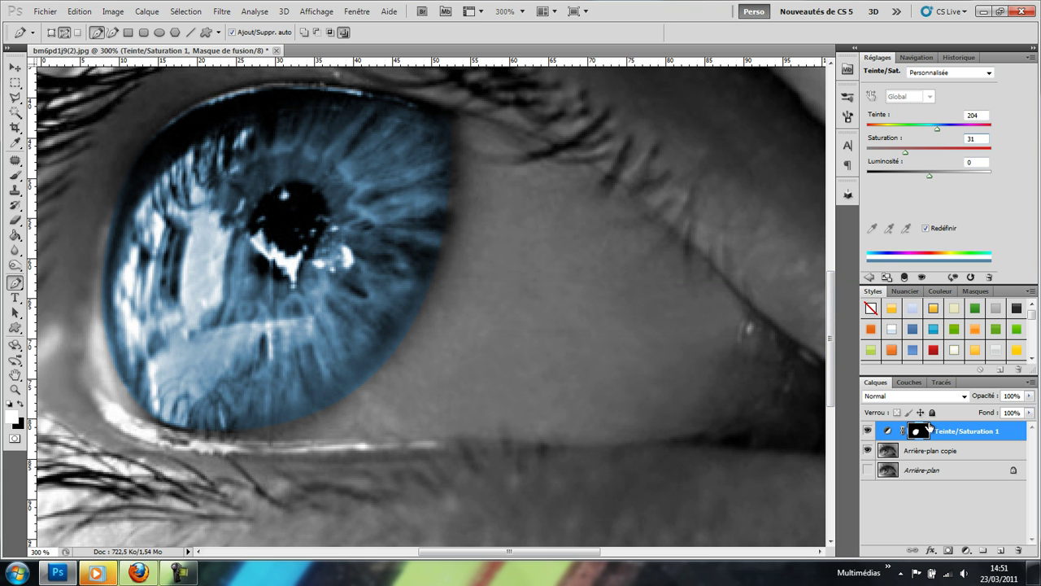
click(15, 175)
click(21, 404)
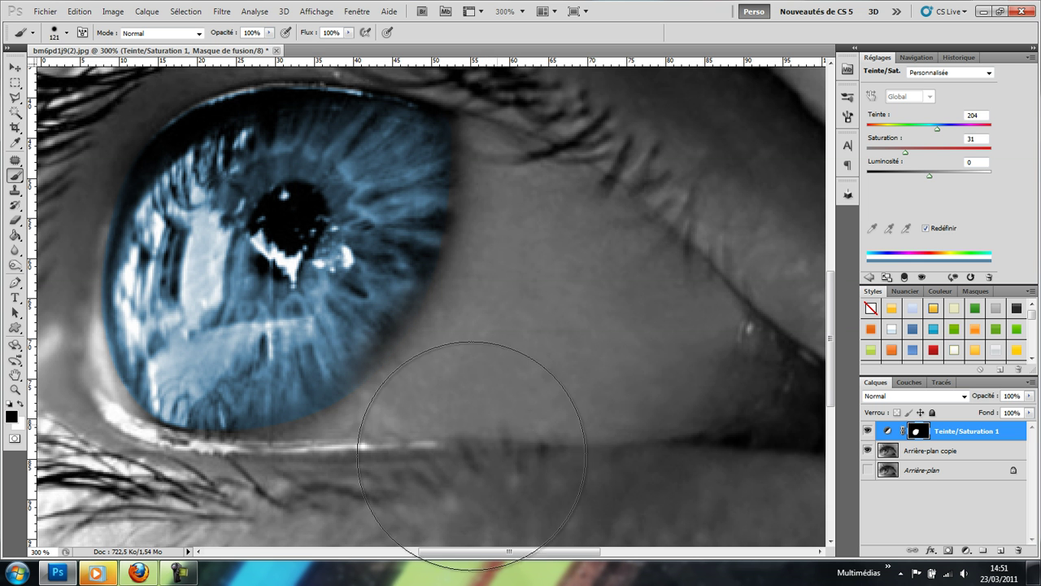
scroll(484, 147, down, 2)
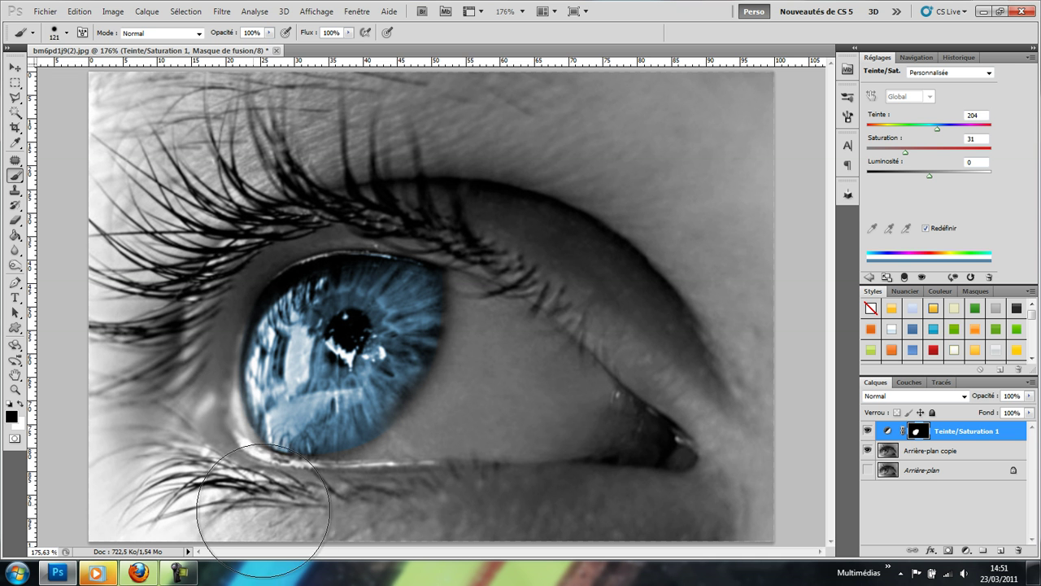
scroll(448, 352, down, 3)
scroll(449, 352, down, 1)
scroll(455, 346, up, 3)
Switch the mask brush's foreground colour to white and reduce the brush size to 55, fitting it around the pupil
key(x)
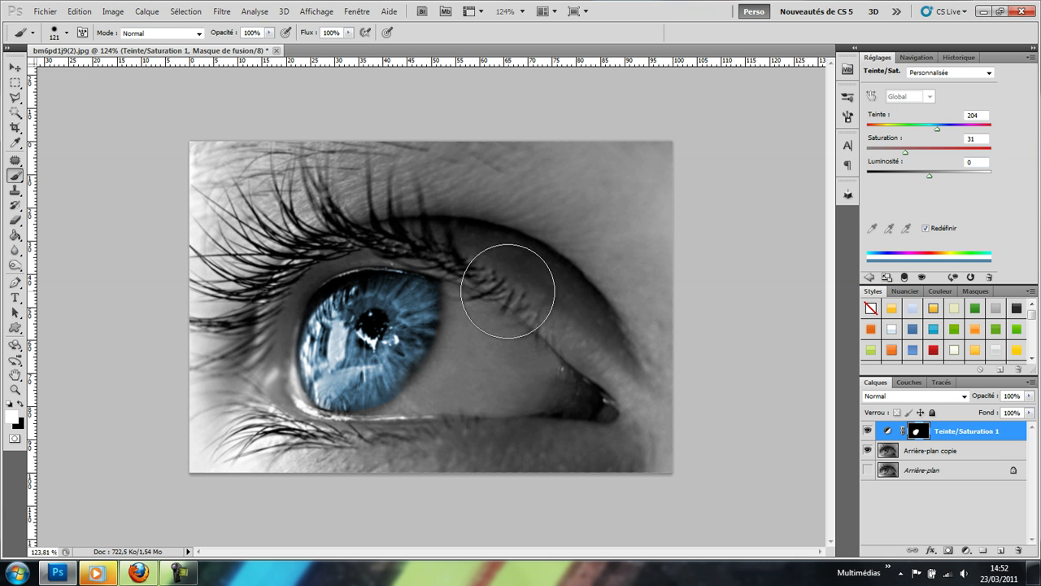
mouse_move(482, 292)
mouse_down()
mouse_move(468, 289)
mouse_move(538, 301)
mouse_move(442, 294)
mouse_move(536, 305)
mouse_move(458, 292)
mouse_up()
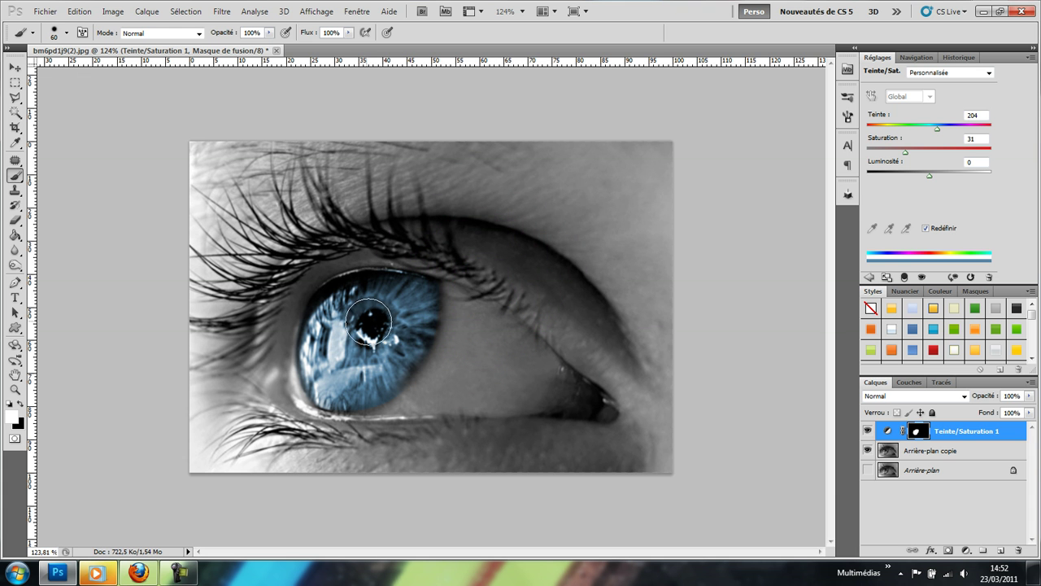
mouse_move(369, 321)
mouse_down()
mouse_move(423, 320)
mouse_move(377, 324)
mouse_move(389, 339)
mouse_move(432, 341)
mouse_up()
mouse_move(534, 340)
mouse_down()
mouse_move(457, 342)
mouse_move(471, 338)
mouse_move(395, 358)
mouse_move(385, 377)
mouse_move(344, 394)
mouse_move(379, 365)
mouse_move(375, 322)
mouse_up()
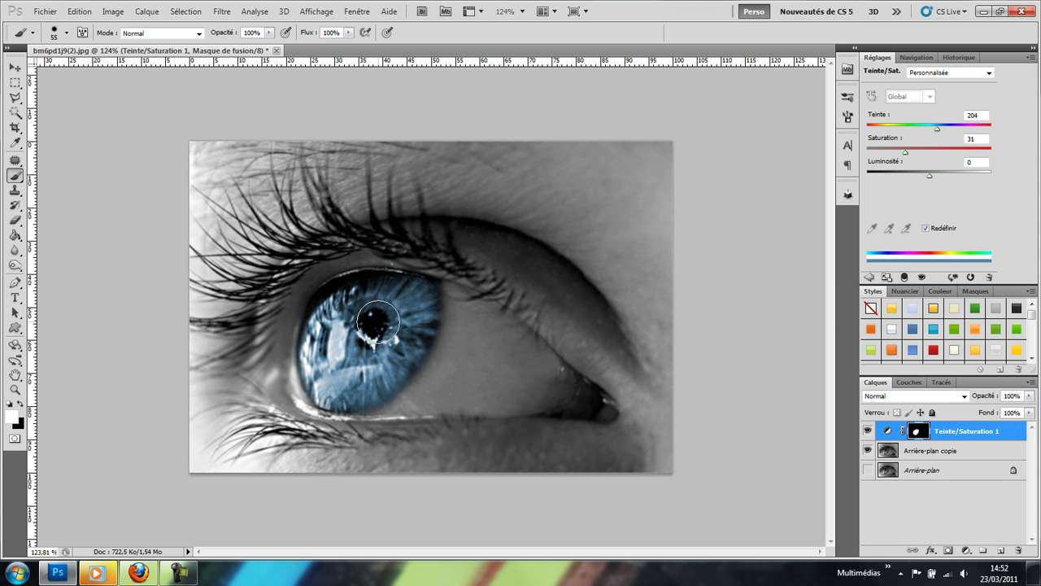
scroll(380, 282, down, 3)
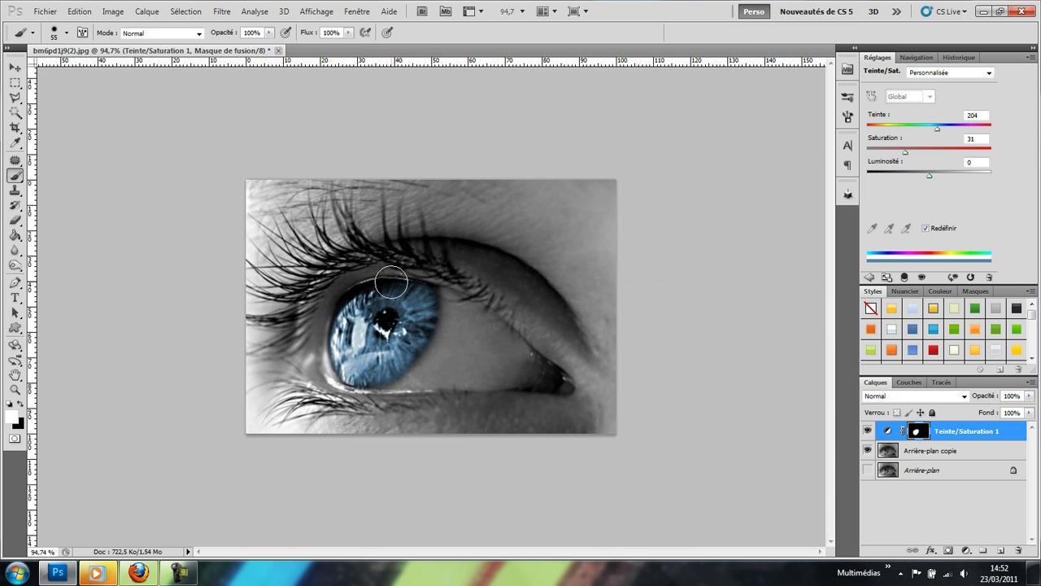
scroll(418, 265, down, 3)
scroll(431, 272, down, 1)
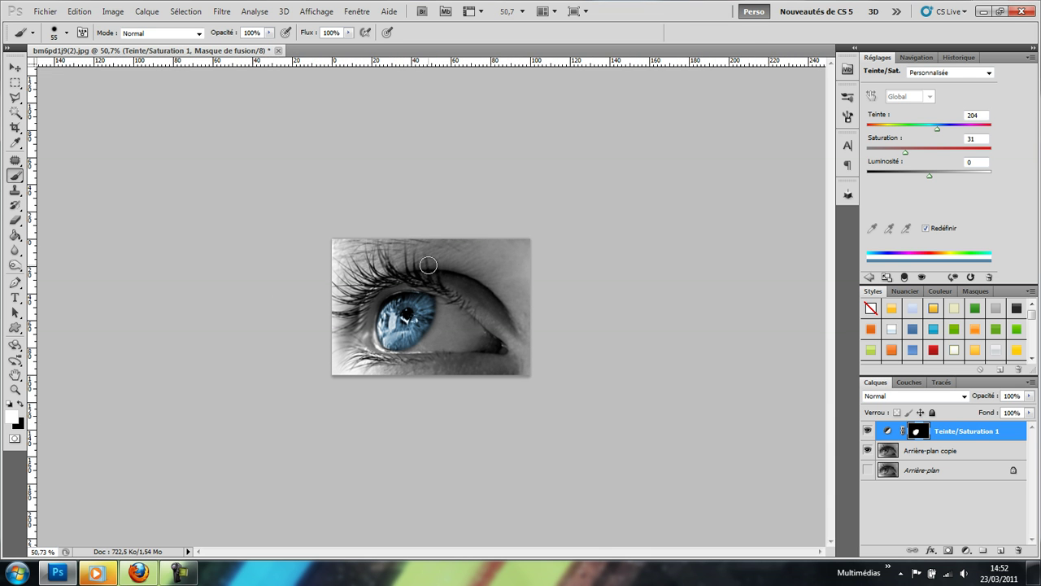